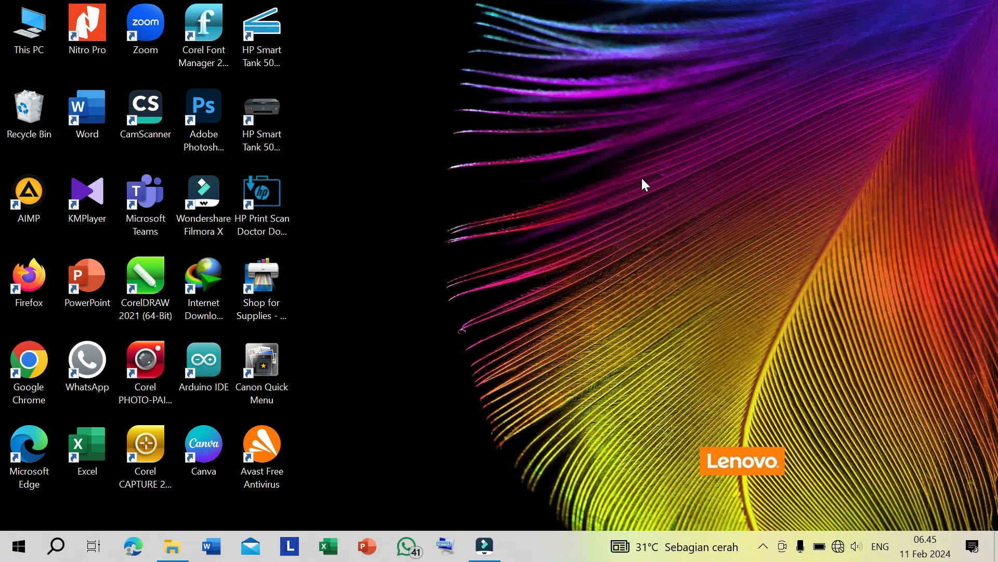
# - Open the X-5 Word document from its X-5 subfolder in the Belajar Praktek Informatika folder
pyautogui.click(177, 548)
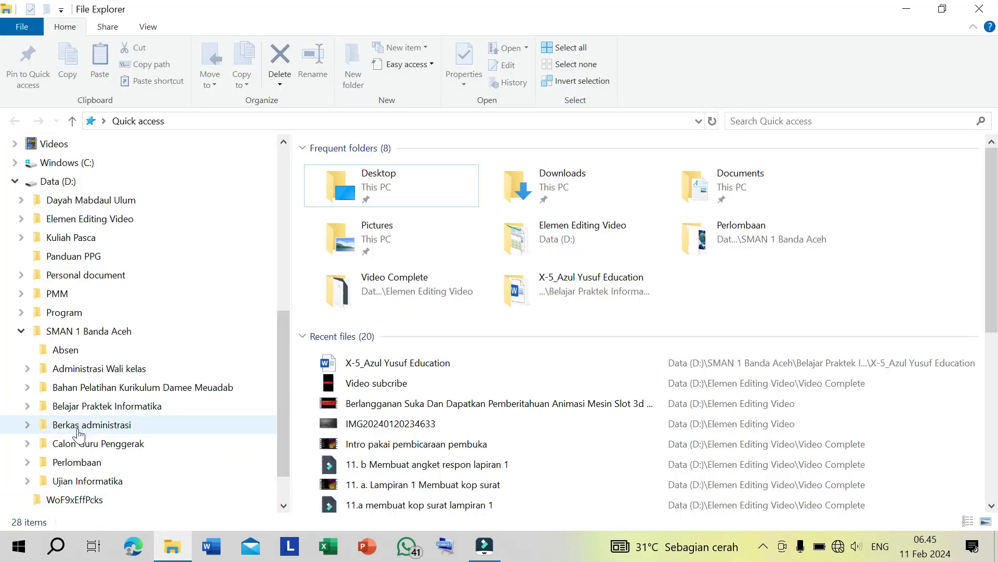
pyautogui.click(77, 407)
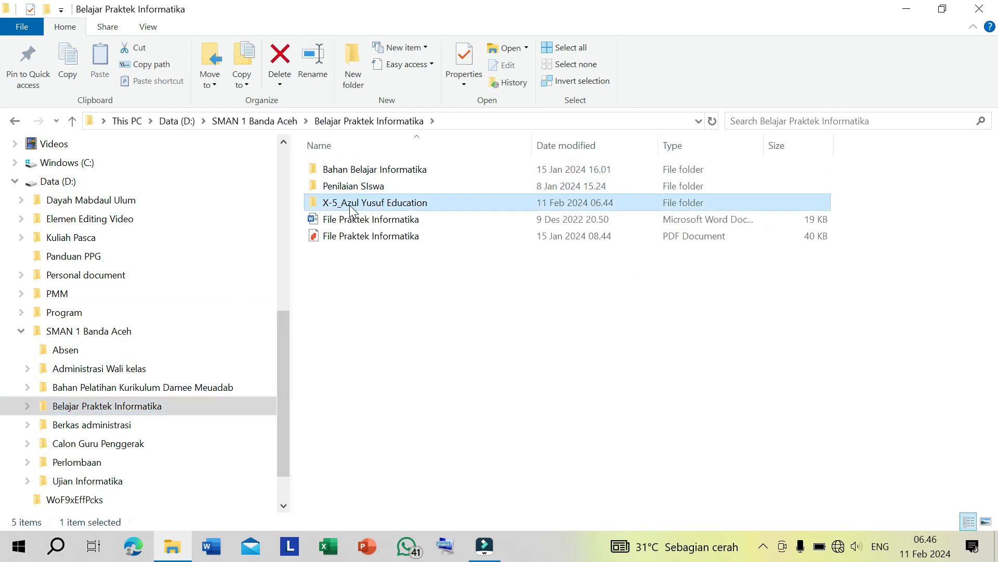
pyautogui.doubleClick(395, 202)
pyautogui.doubleClick(418, 169)
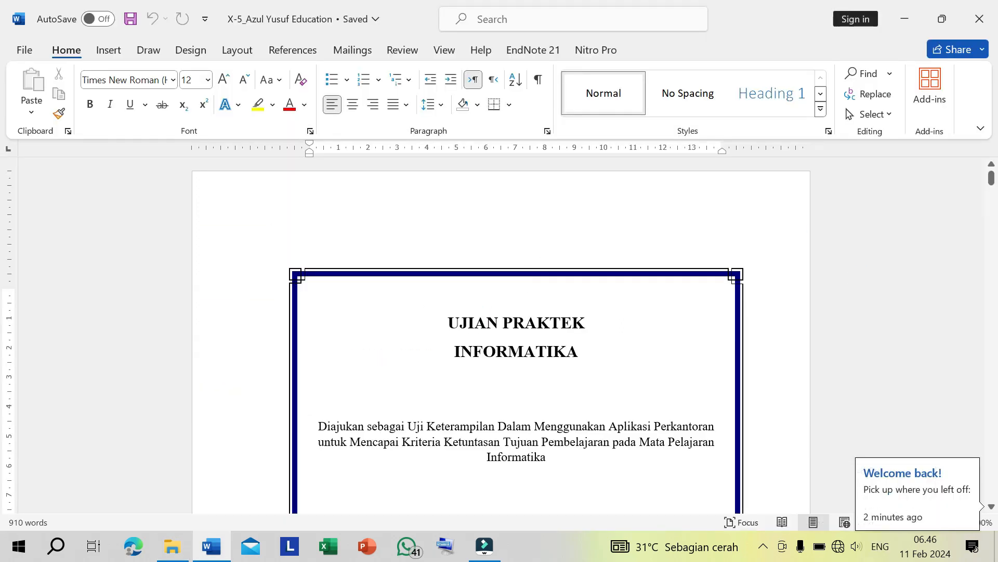
# - Insert a Next Page section break in front of "Lampiran 2" at the end of the document
pyautogui.moveTo(993, 182); pyautogui.dragTo(994, 485)
pyautogui.scroll(2, 287, 303)
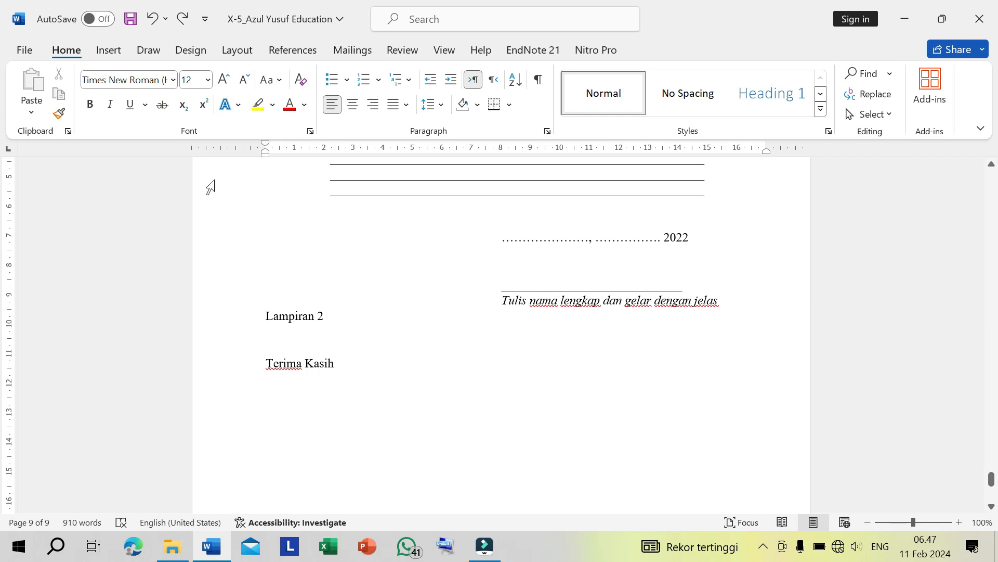
pyautogui.click(231, 52)
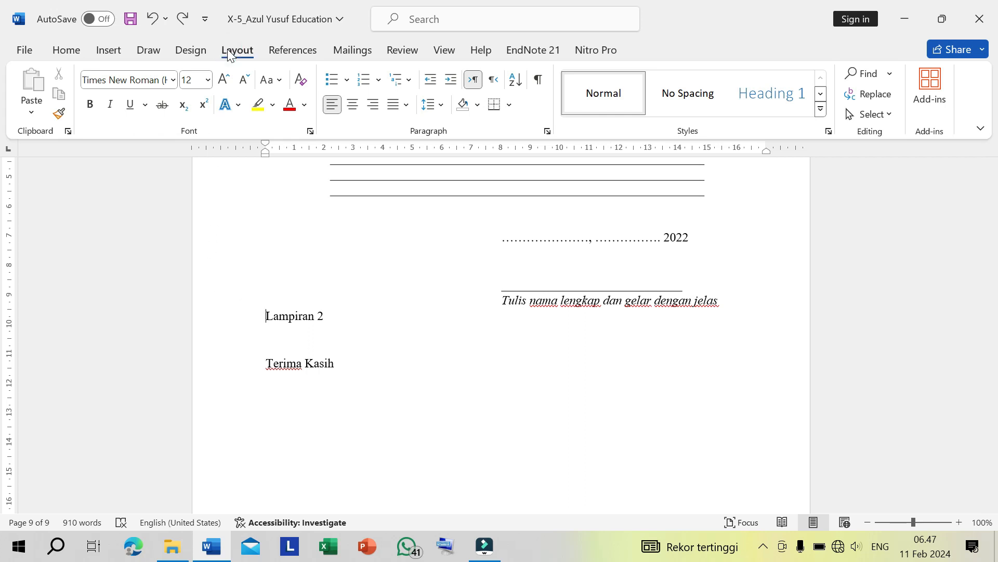
pyautogui.click(229, 74)
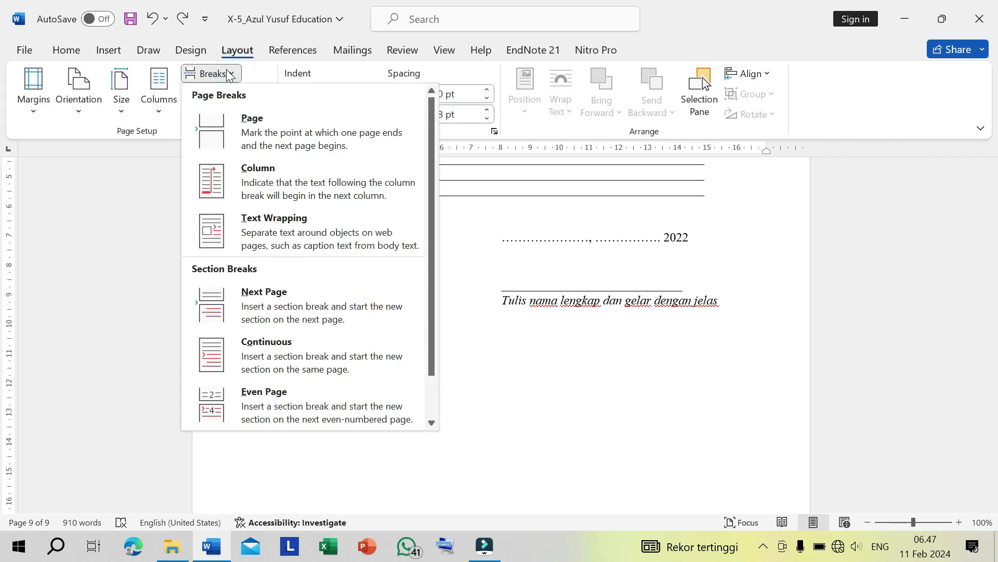
pyautogui.click(264, 292)
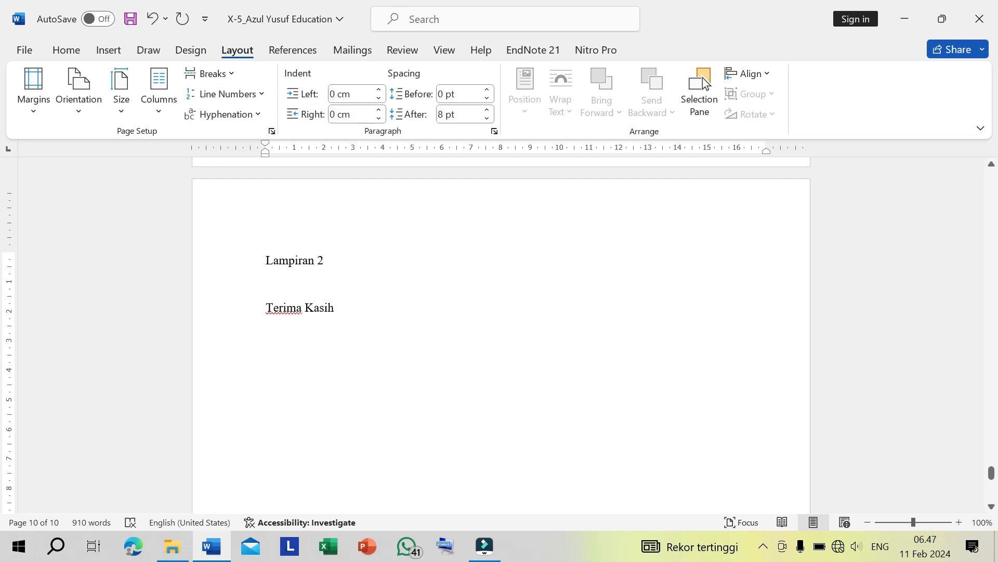
# - Start custom margins for the new section, with 4 cm at the top and 3 cm at the bottom
pyautogui.click(247, 45)
pyautogui.click(35, 115)
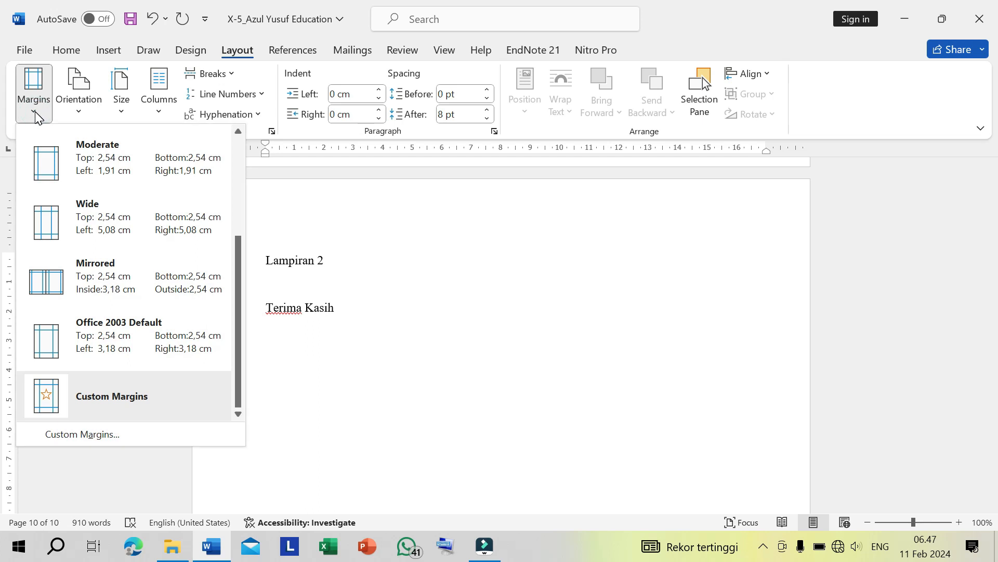
pyautogui.click(105, 438)
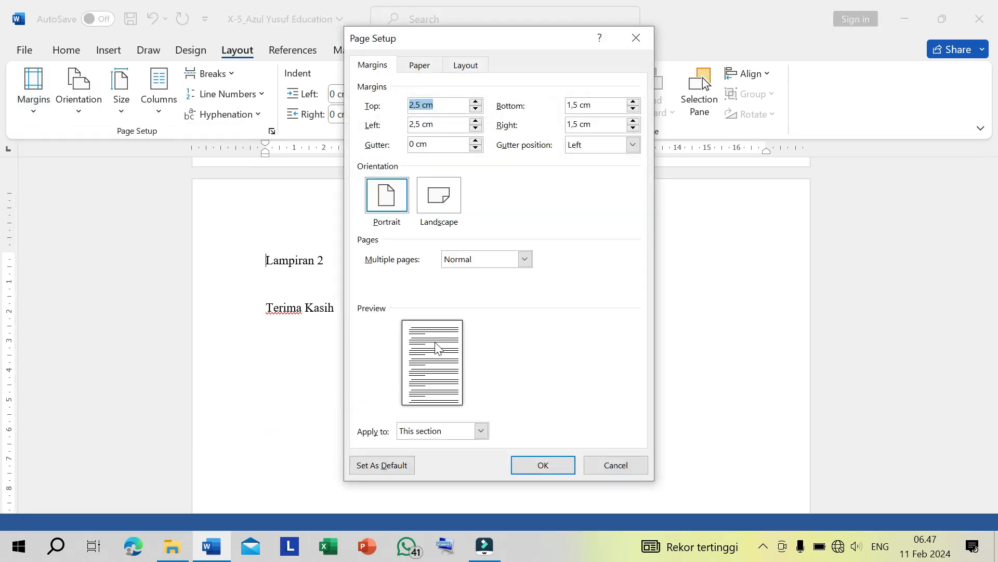
pyautogui.click(420, 105)
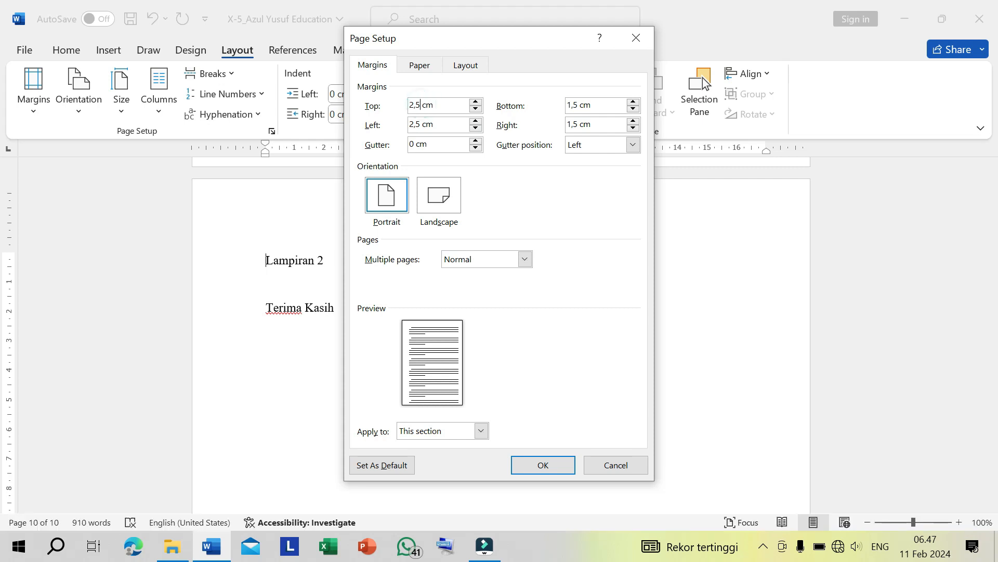
pyautogui.press('BackSpace')
pyautogui.press('BackSpace')
pyautogui.press('BackSpace')
pyautogui.write('4')
pyautogui.press('Tab')
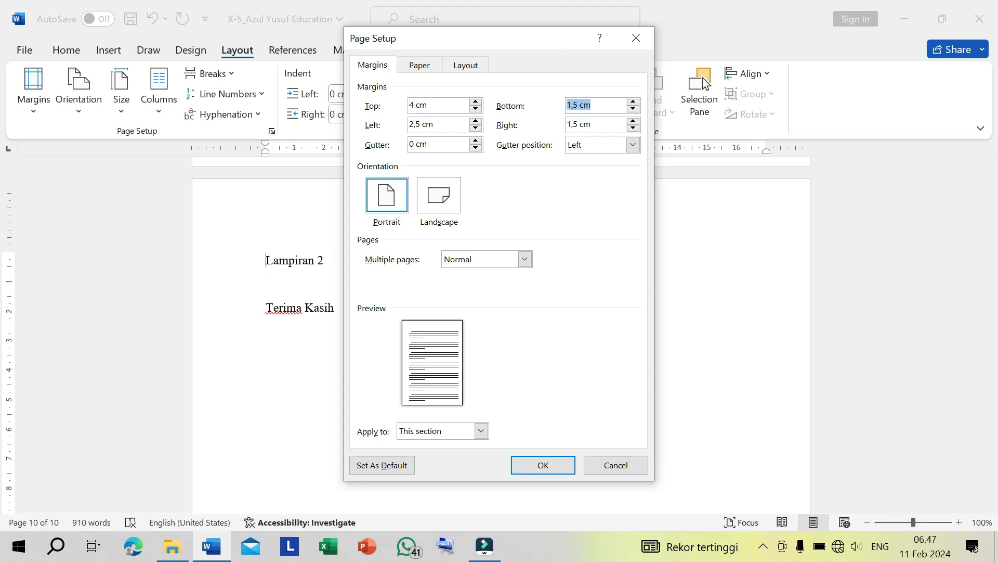
pyautogui.write('3 cm')
pyautogui.press('Tab')
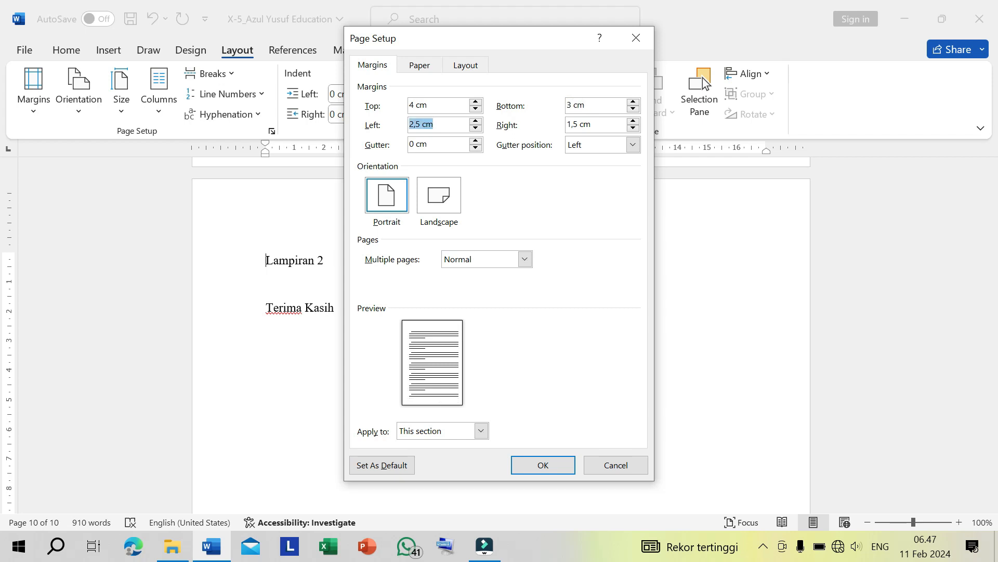
# - Set the section's left margin to 4 cm and right margin to 3 cm, and apply the page setup
pyautogui.write('4 cm')
pyautogui.press('Tab')
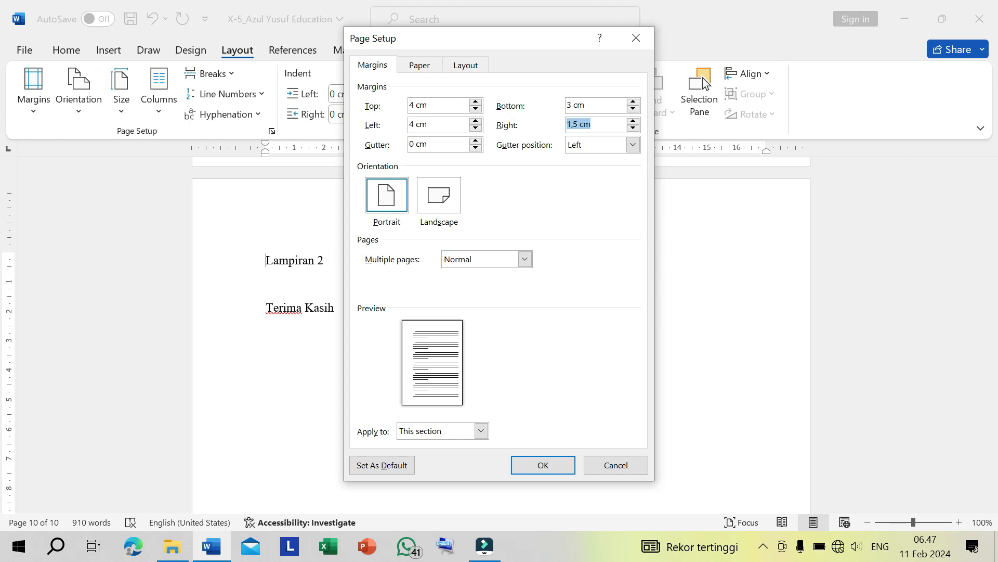
pyautogui.write('3 cm')
pyautogui.click(543, 465)
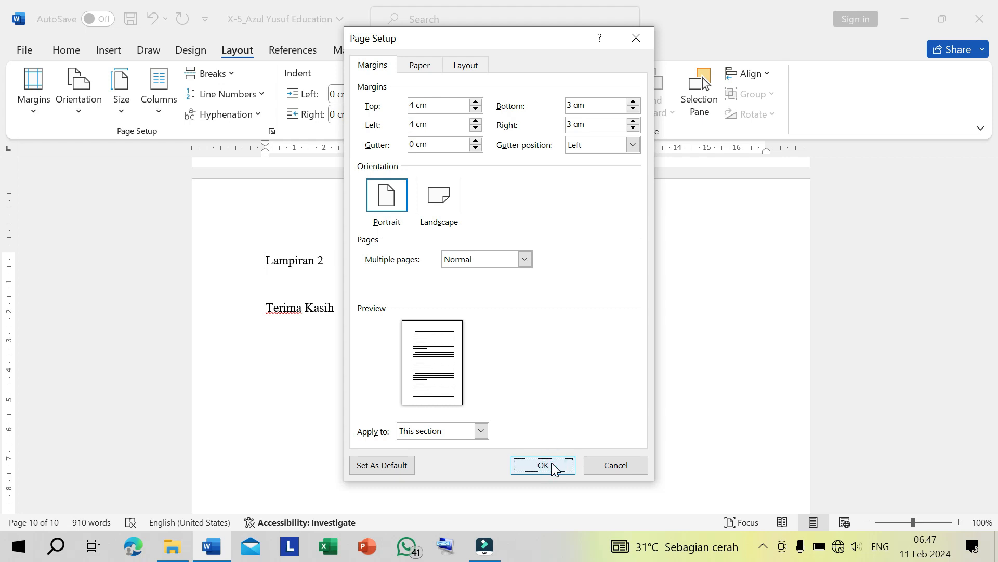
# - Add a line reading "DAFTAR PUSTAKA" between "Lampiran 2" and "Terima Kasih"
pyautogui.click(358, 331)
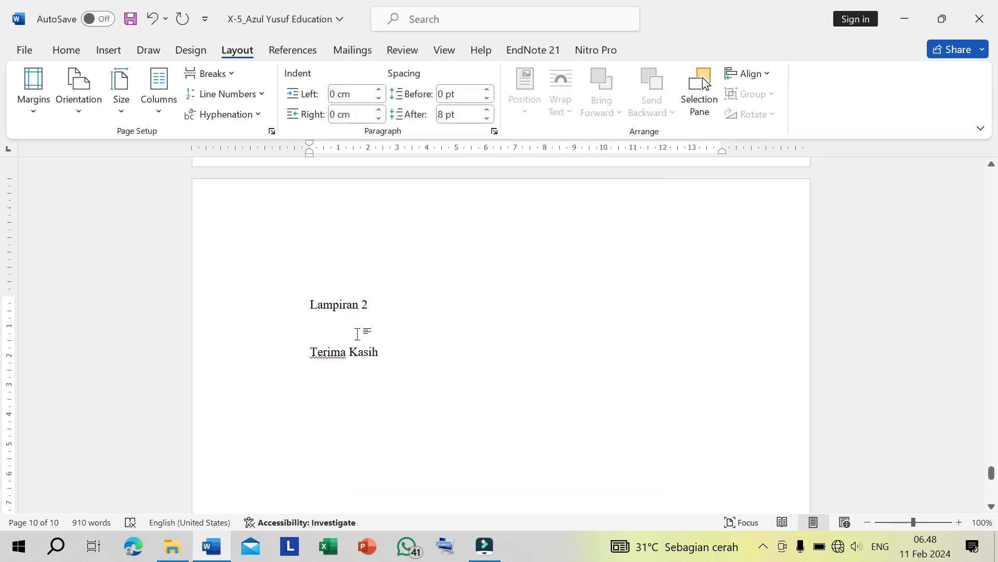
pyautogui.press('Return')
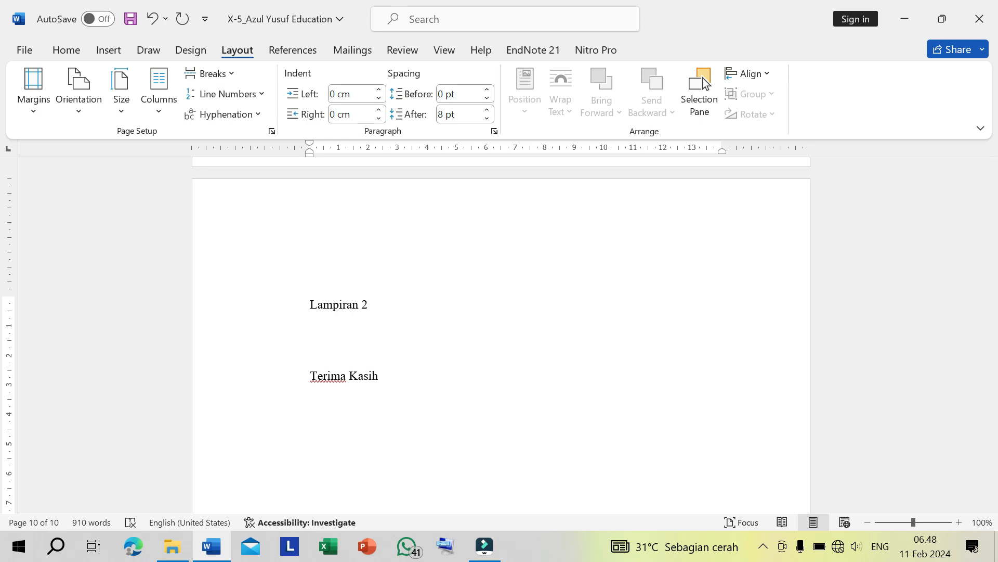
pyautogui.write('DAFTAR PUSTAKA')
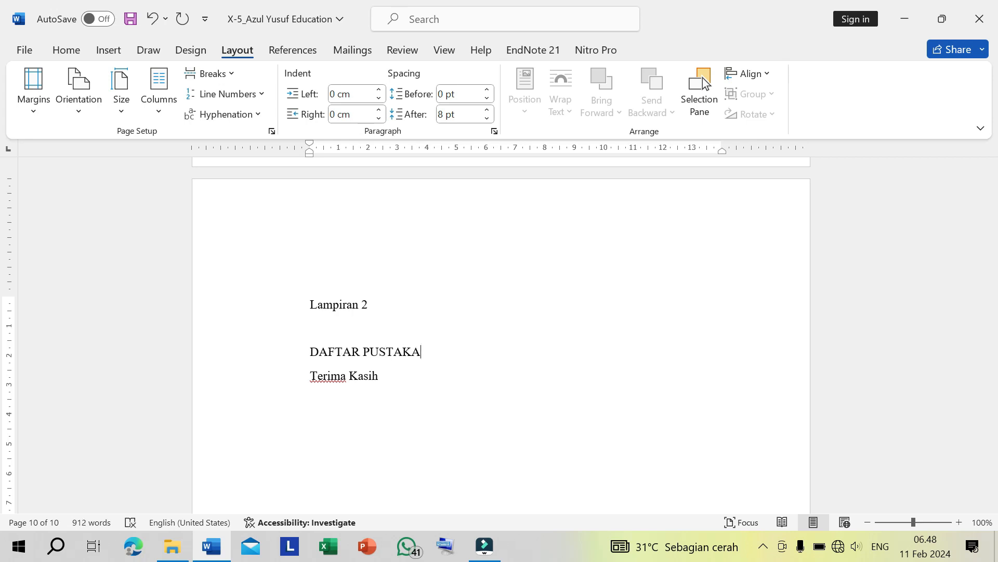
# - Format the "DAFTAR PUSTAKA" heading as centered, bold, 14 pt text
pyautogui.moveTo(310, 352); pyautogui.dragTo(426, 354)
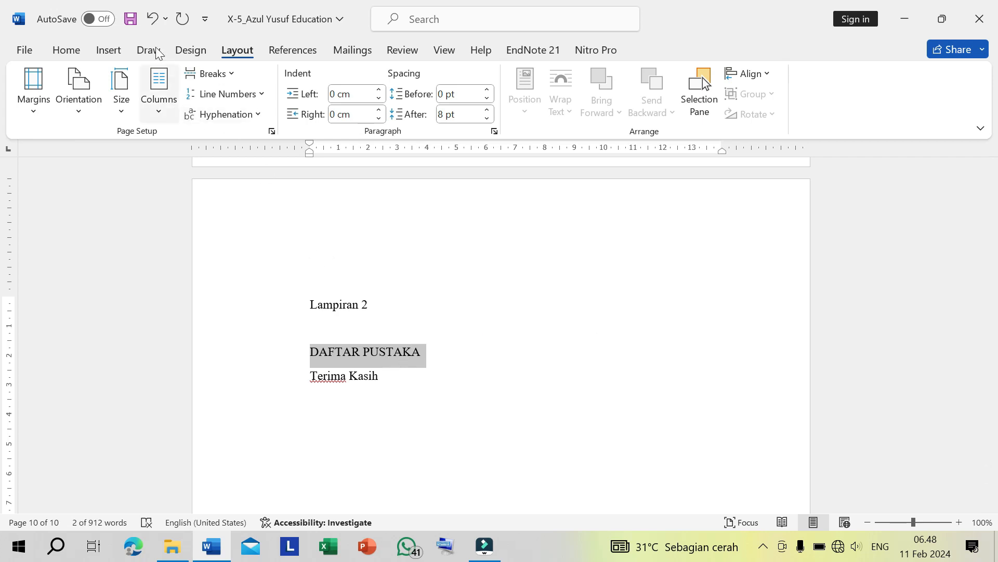
pyautogui.click(69, 50)
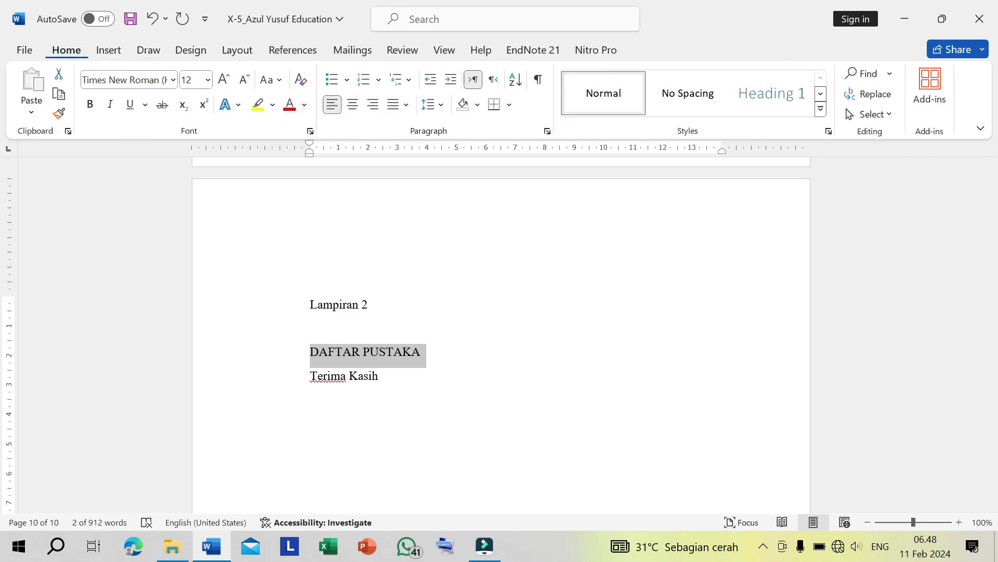
pyautogui.click(356, 106)
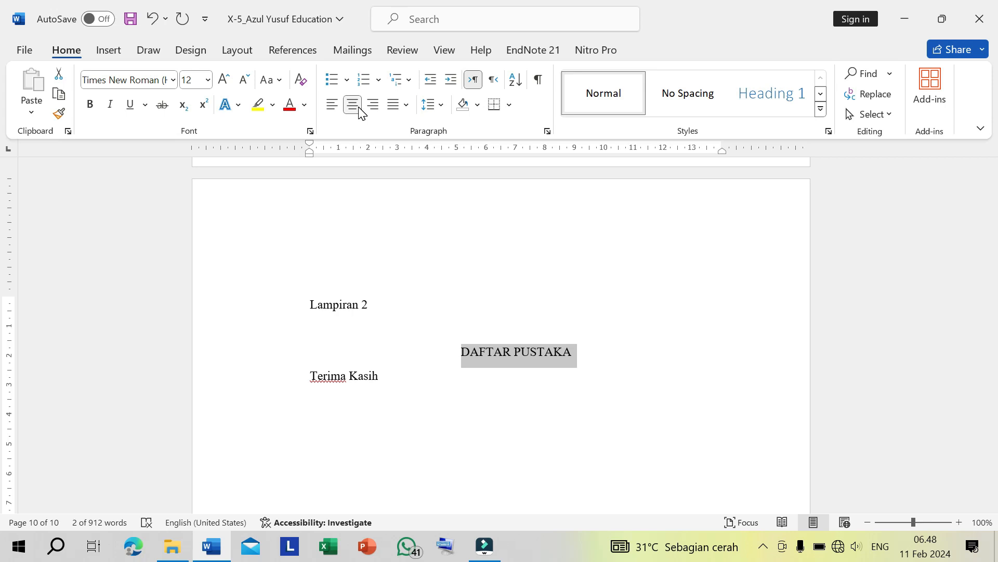
pyautogui.hotkey('ctrl', 'b')
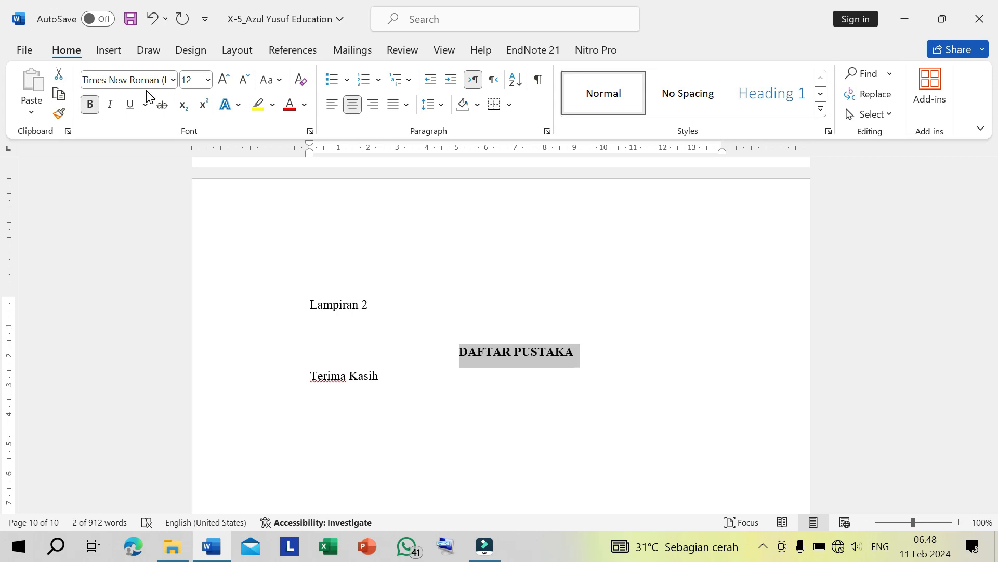
pyautogui.click(208, 81)
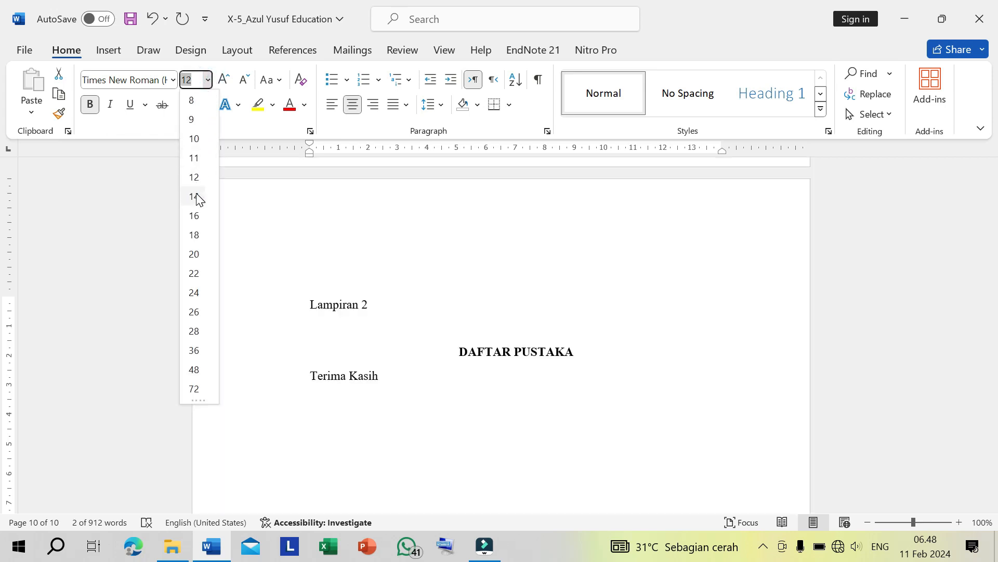
pyautogui.click(194, 196)
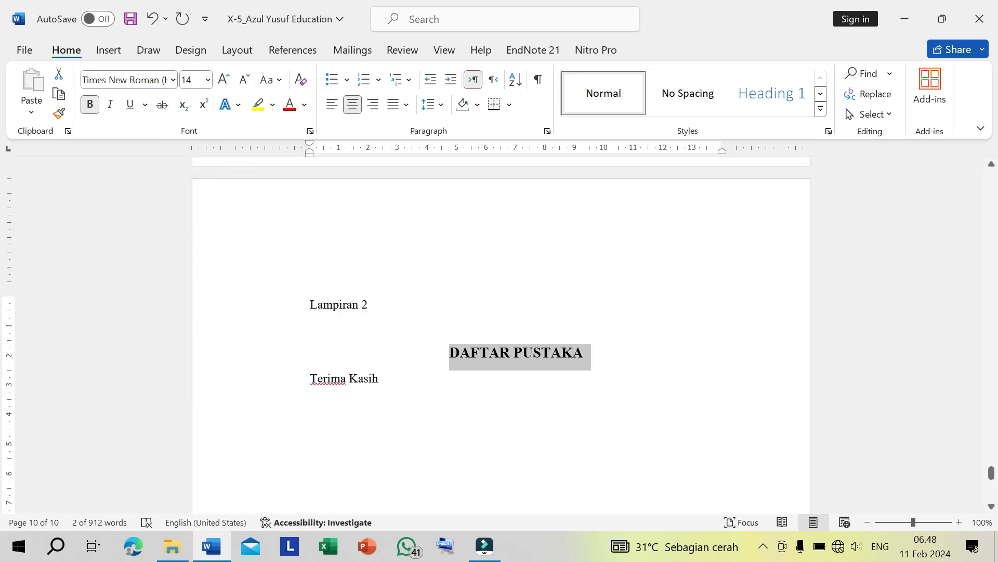
# - Delete the text "Terima Kasih" below the "DAFTAR PUSTAKA" heading
pyautogui.click(380, 379)
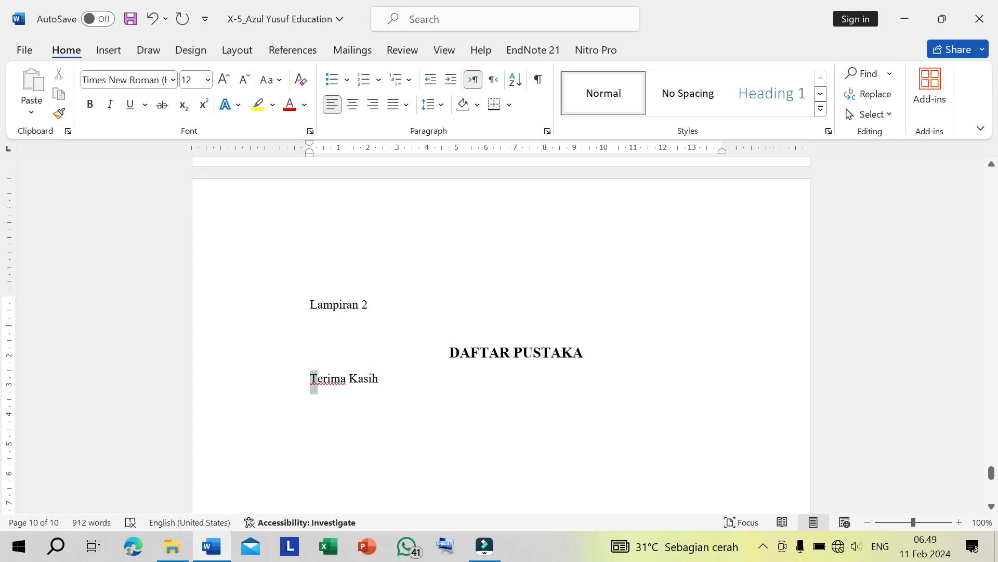
pyautogui.moveTo(310, 379); pyautogui.dragTo(384, 380)
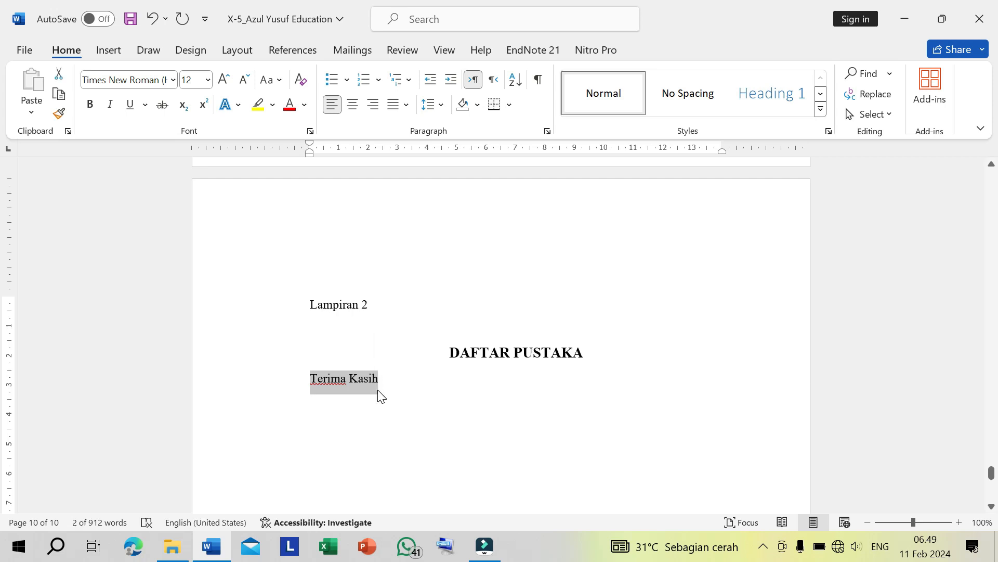
pyautogui.press('Delete')
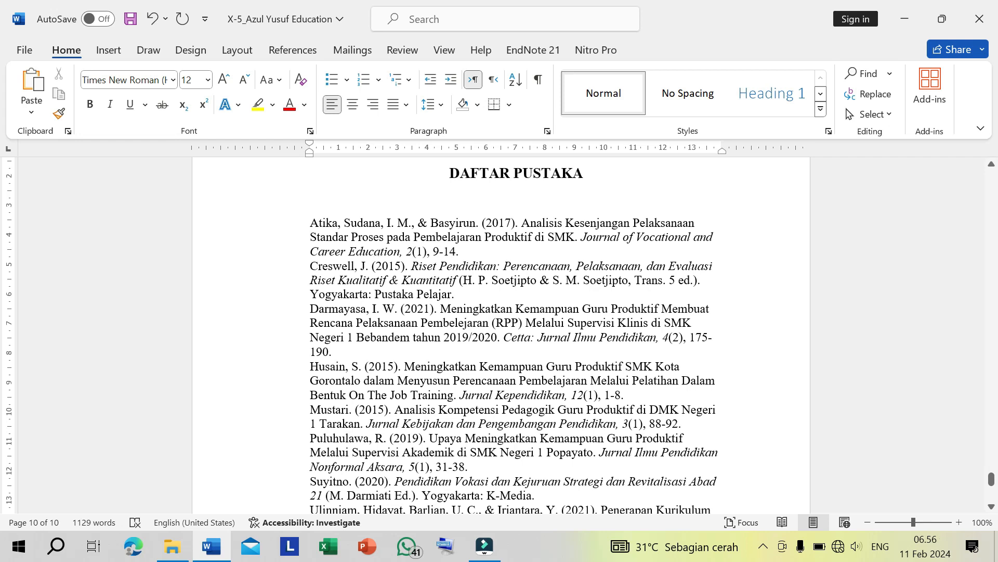
# - Justify all the bibliography entries under the "DAFTAR PUSTAKA" heading
pyautogui.scroll(-5, 378, 249)
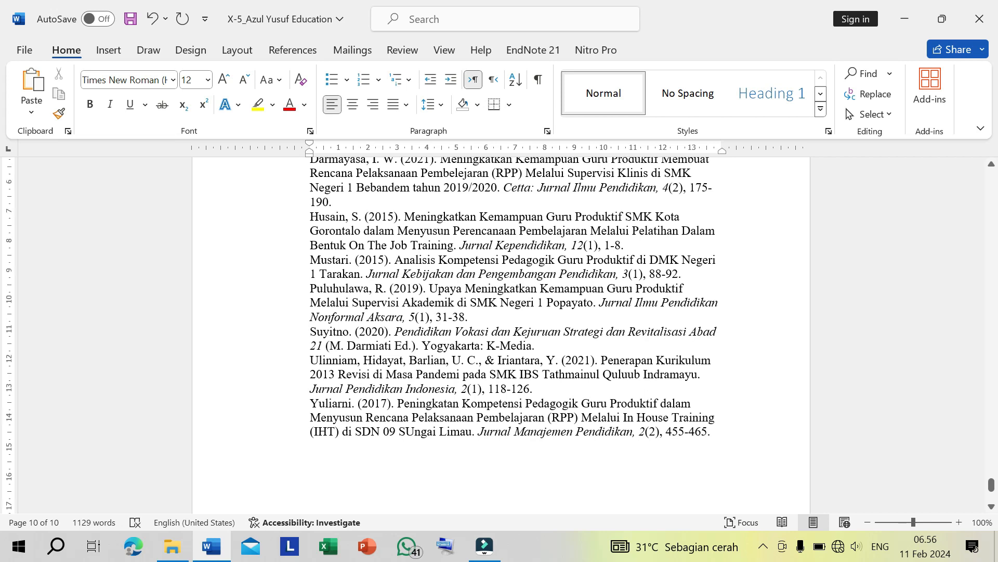
pyautogui.scroll(5, 513, 312)
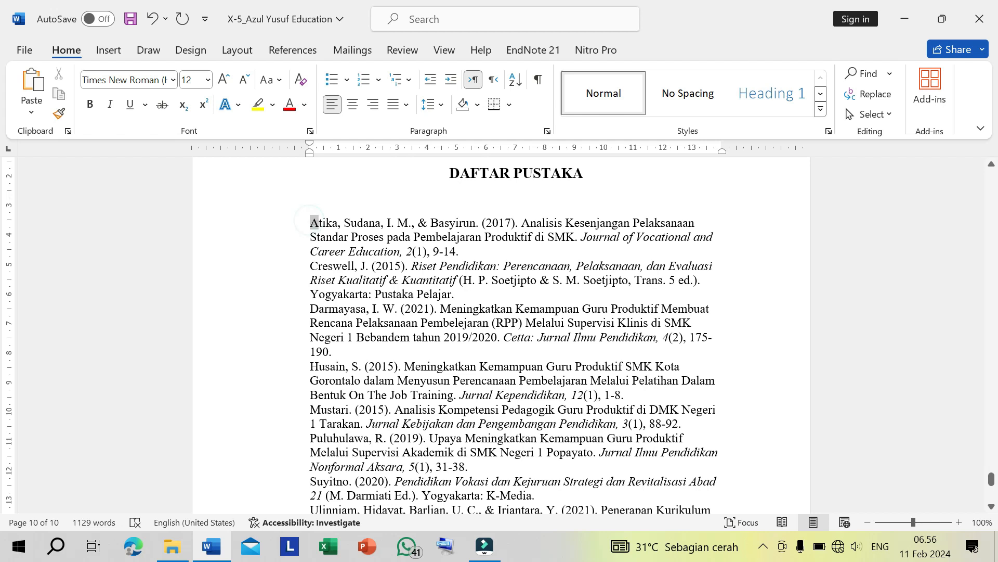
pyautogui.moveTo(310, 220); pyautogui.dragTo(486, 335)
pyautogui.scroll(8, 483, 333)
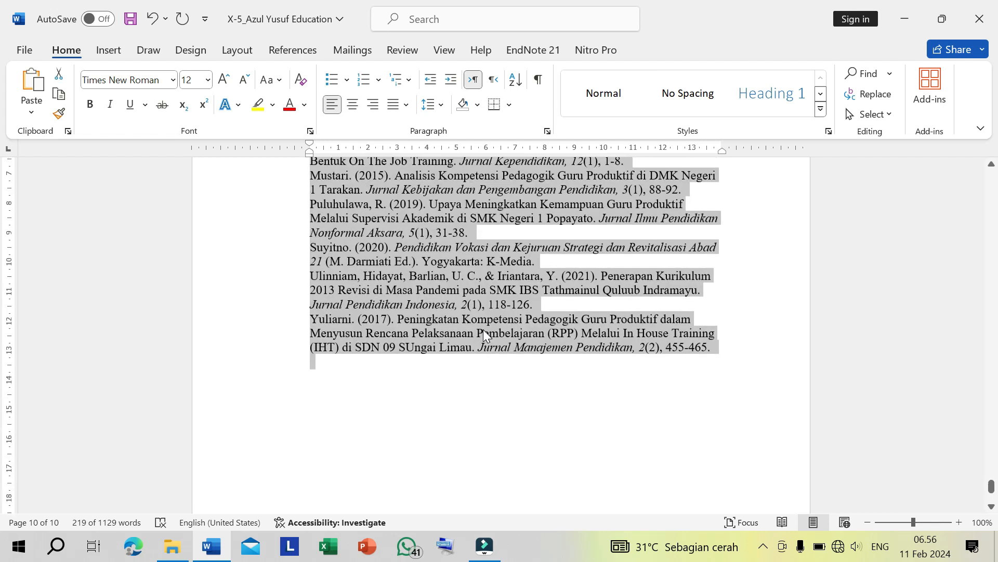
pyautogui.scroll(1, 338, 270)
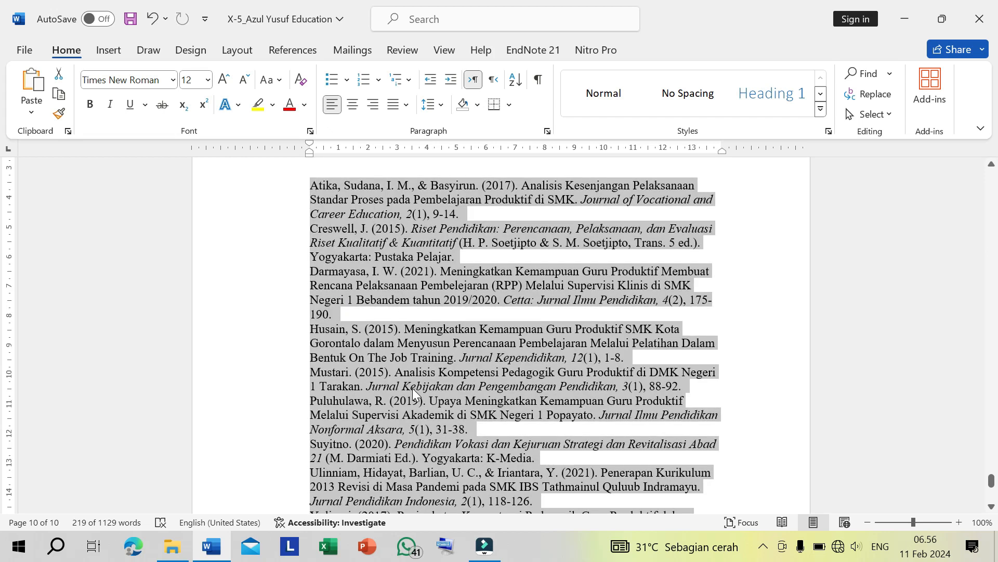
pyautogui.scroll(-3, 413, 388)
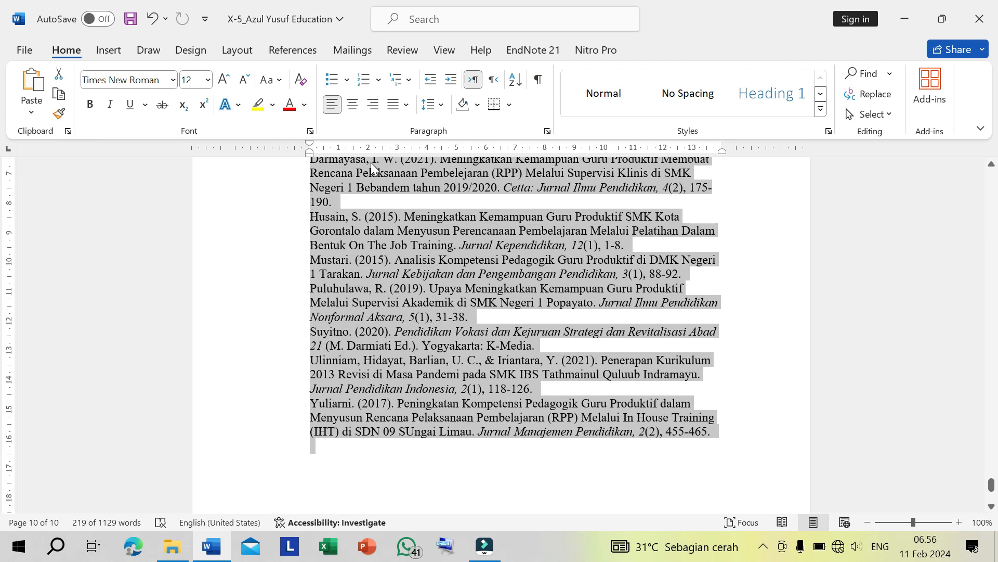
pyautogui.click(394, 105)
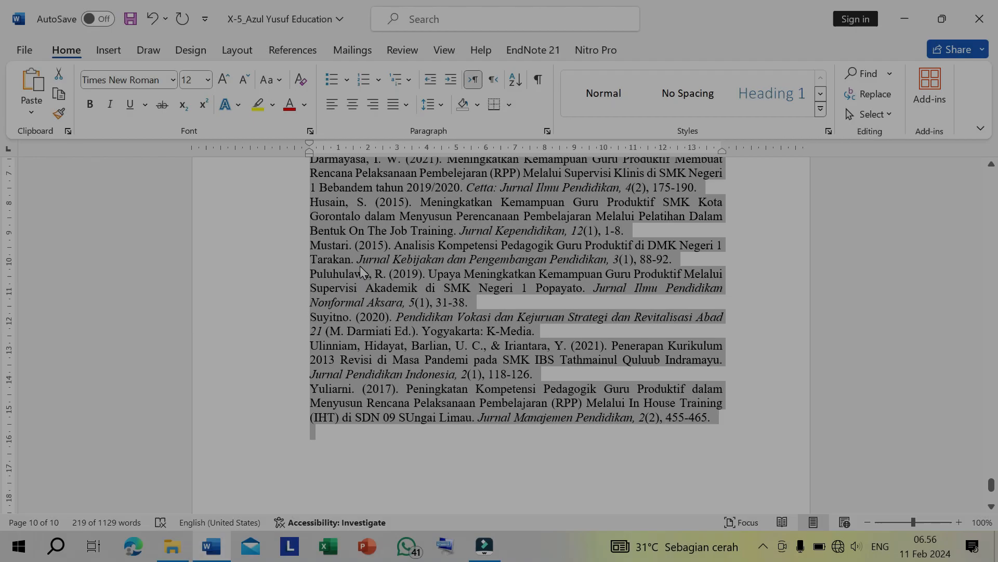
# - Give all the bibliography entries a hanging indent of about 1.25 cm
pyautogui.scroll(3, 360, 266)
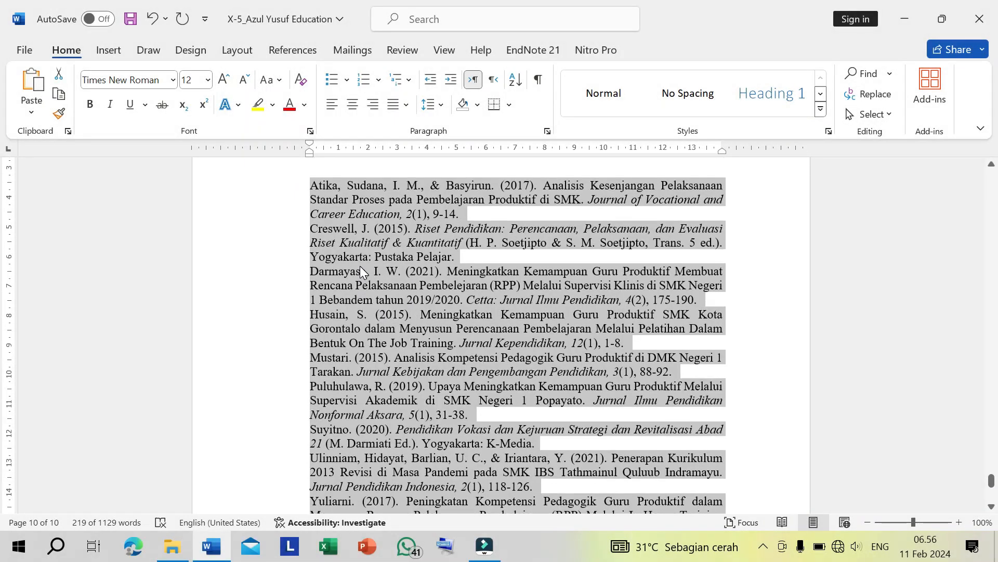
pyautogui.click(310, 152)
pyautogui.moveTo(312, 152); pyautogui.dragTo(348, 152)
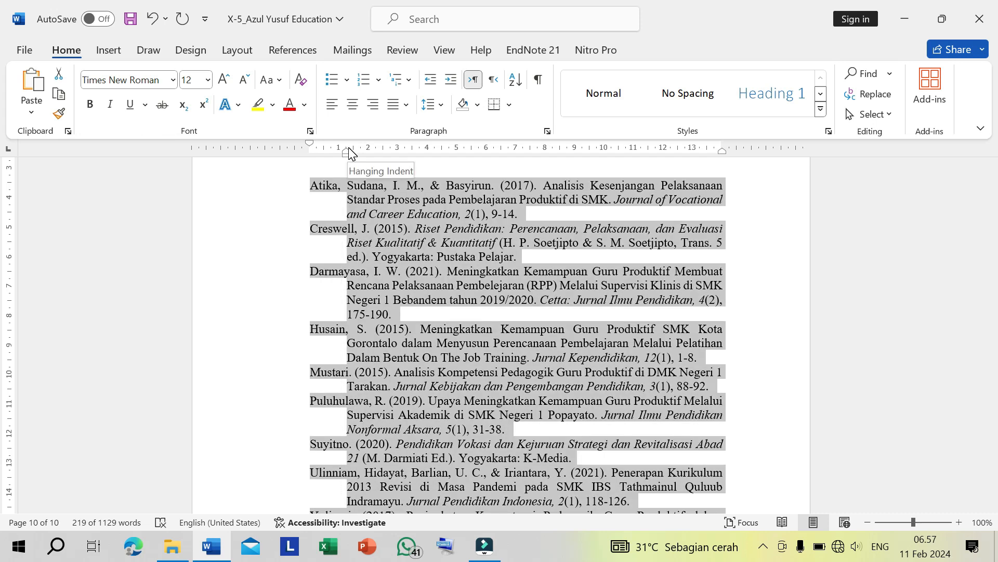
pyautogui.click(344, 205)
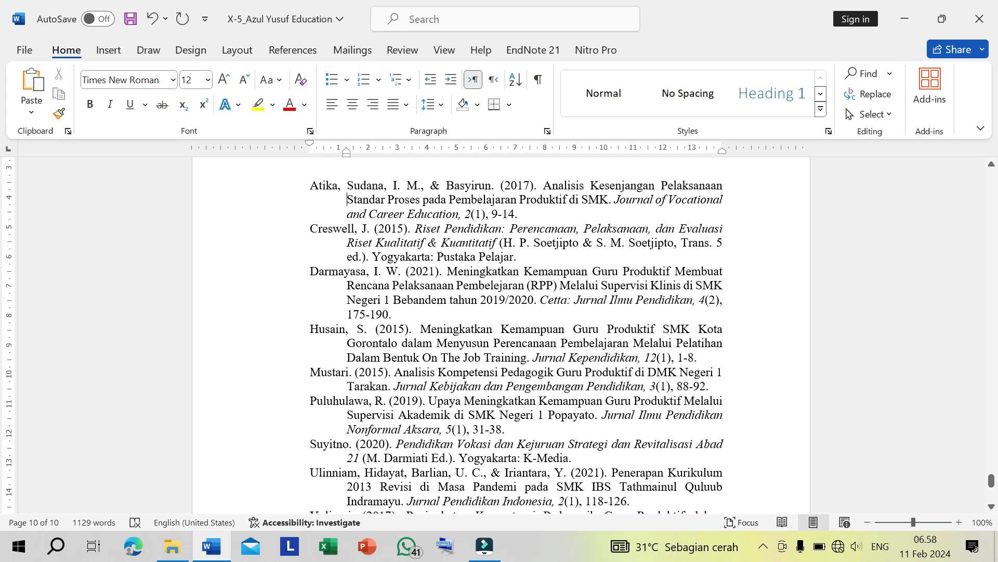
# - Add space after the paragraph to all the bibliography entries under the "DAFTAR PUSTAKA" heading
pyautogui.moveTo(327, 189); pyautogui.dragTo(424, 222)
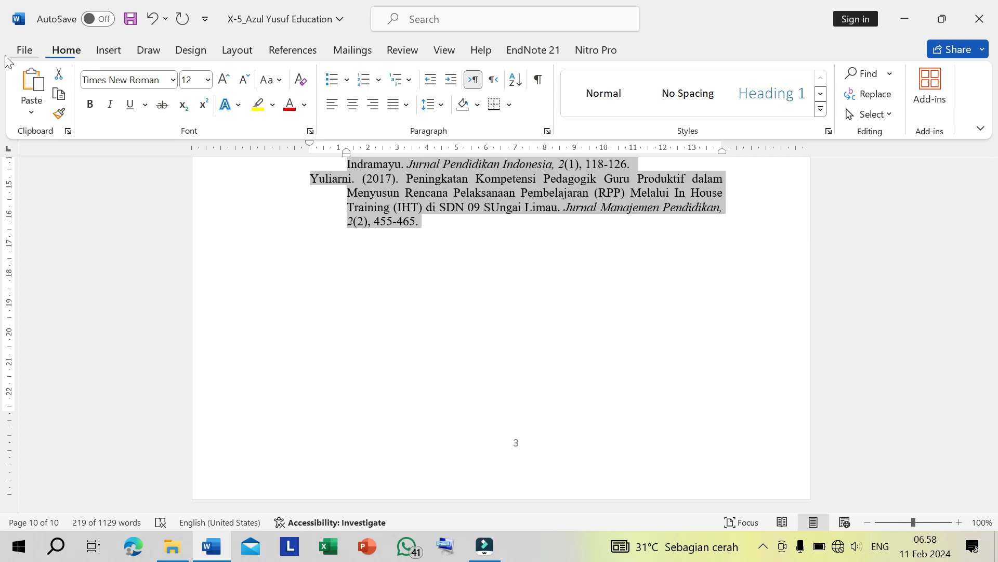
pyautogui.click(65, 51)
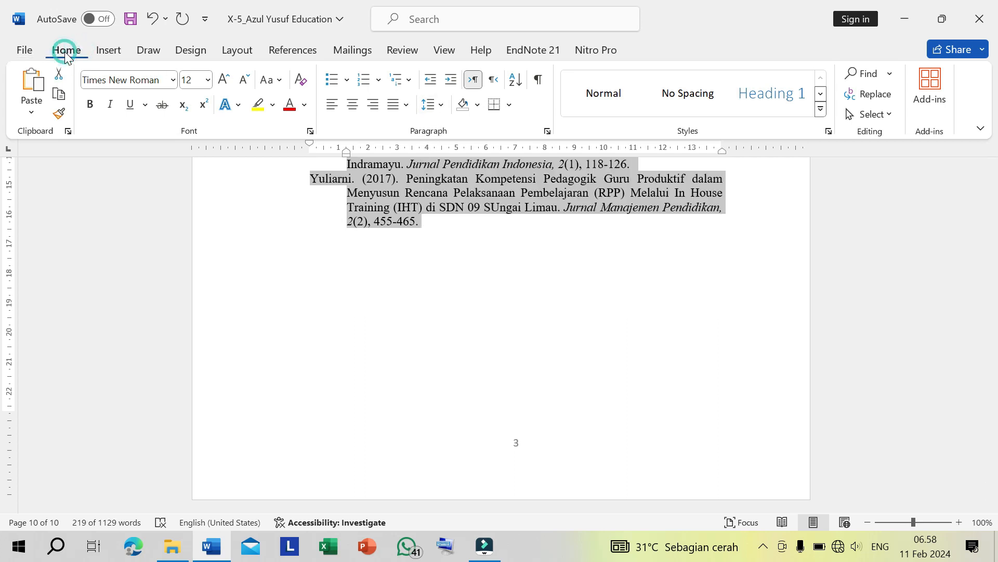
pyautogui.click(443, 107)
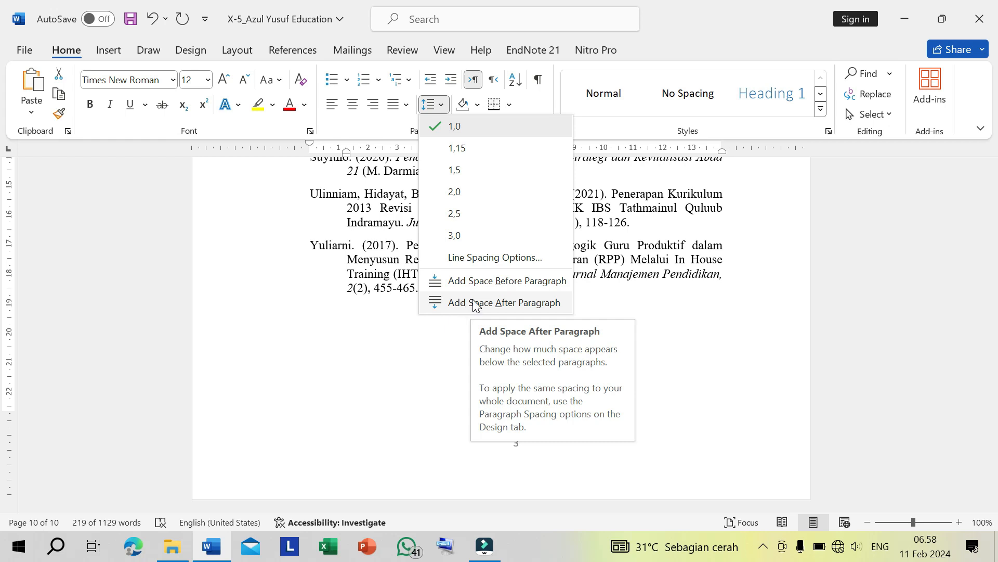
pyautogui.click(478, 303)
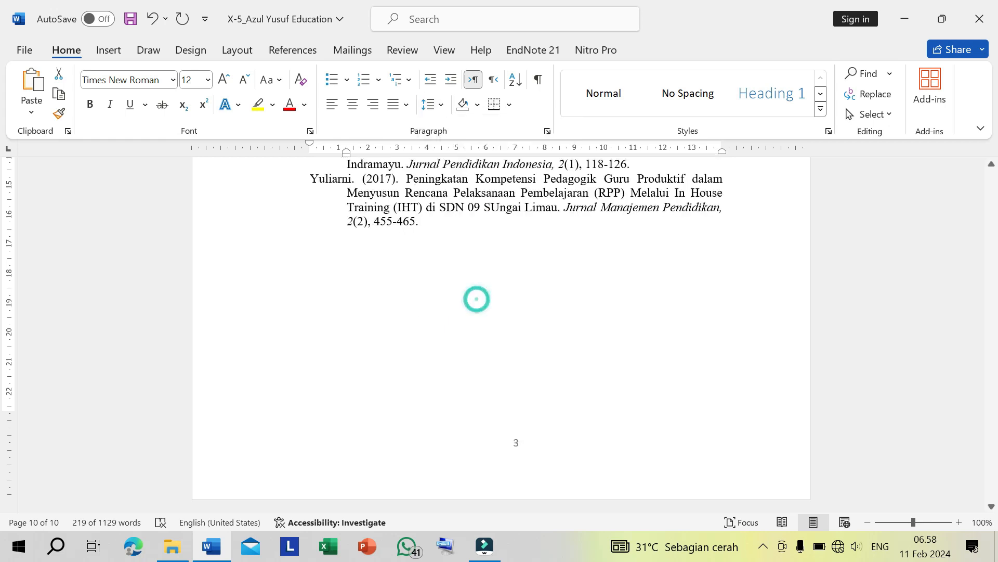
pyautogui.scroll(4, 457, 329)
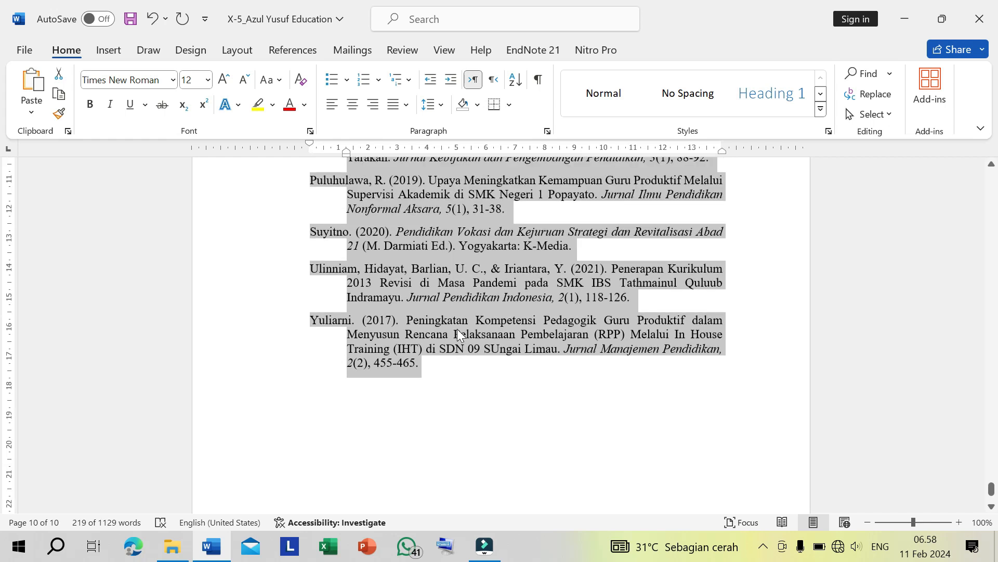
pyautogui.click(457, 321)
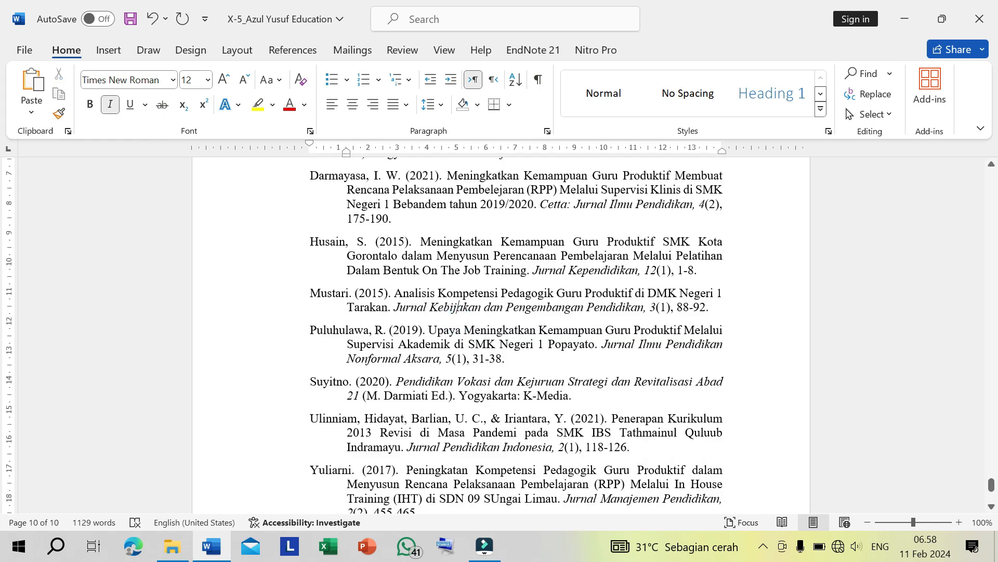
pyautogui.scroll(3, 436, 327)
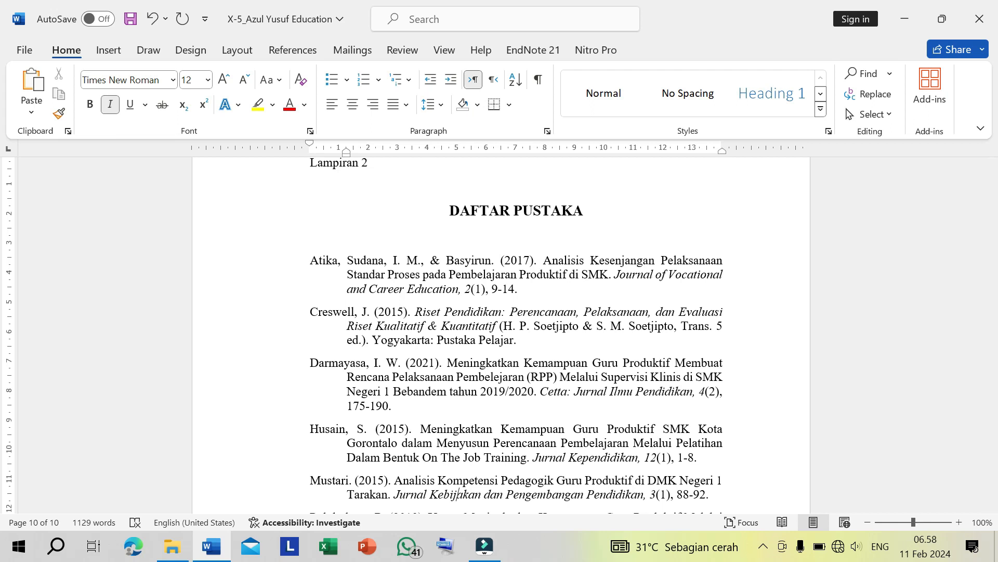
# - Lay out the first four bibliography entries in two columns
pyautogui.scroll(-4, 501, 333)
pyautogui.scroll(4, 501, 333)
pyautogui.moveTo(311, 260); pyautogui.dragTo(700, 457)
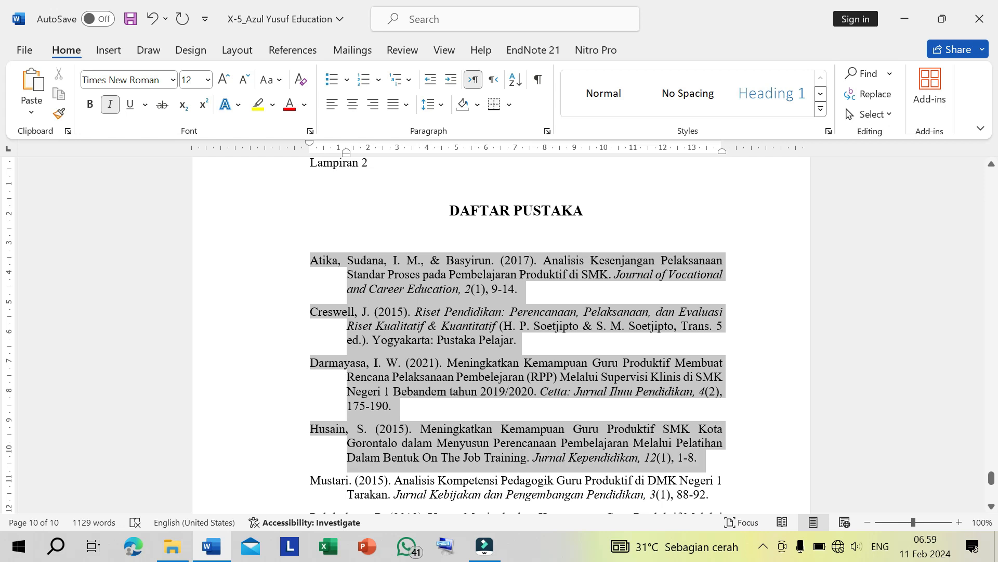
pyautogui.moveTo(699, 457); pyautogui.dragTo(708, 468)
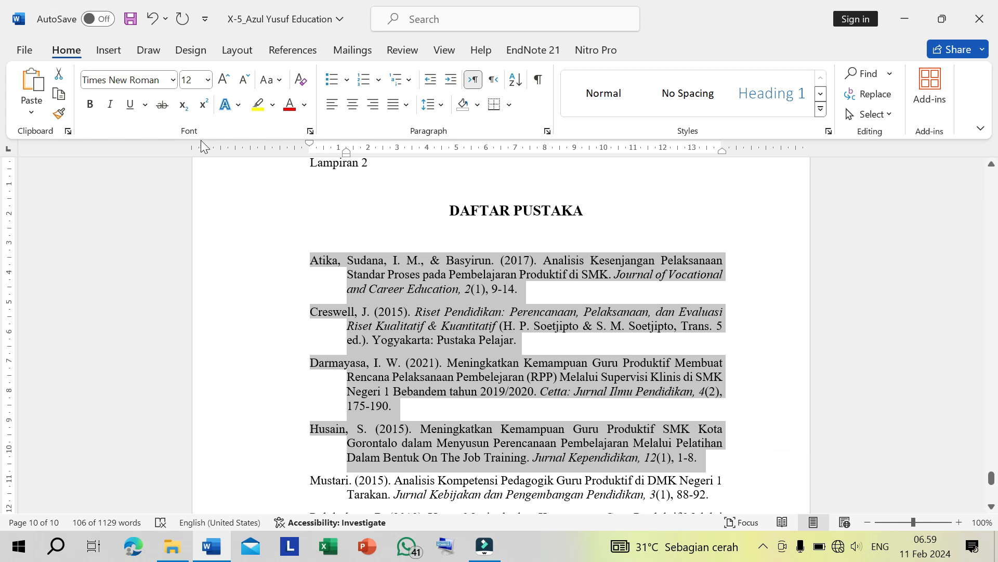
pyautogui.click(248, 50)
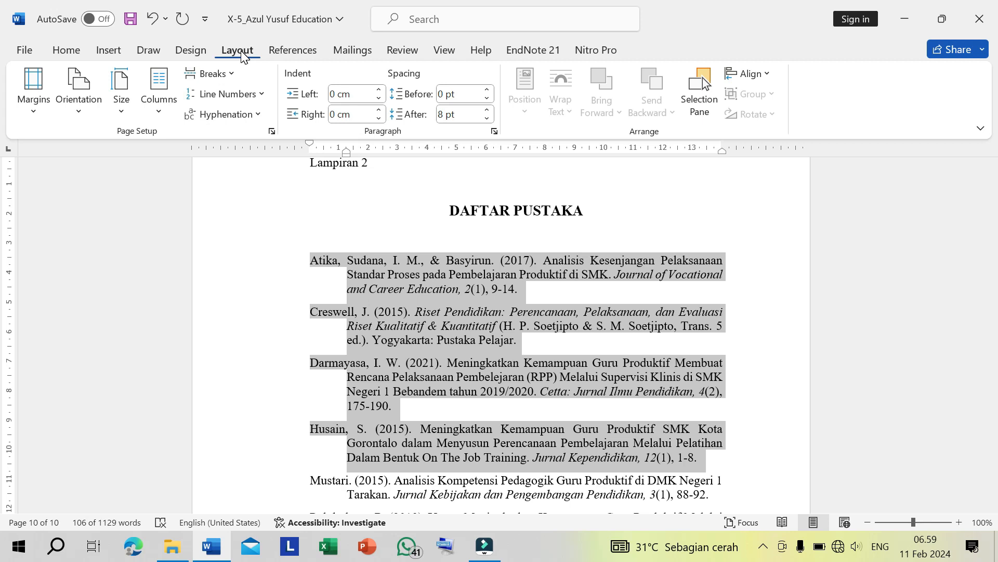
pyautogui.click(161, 104)
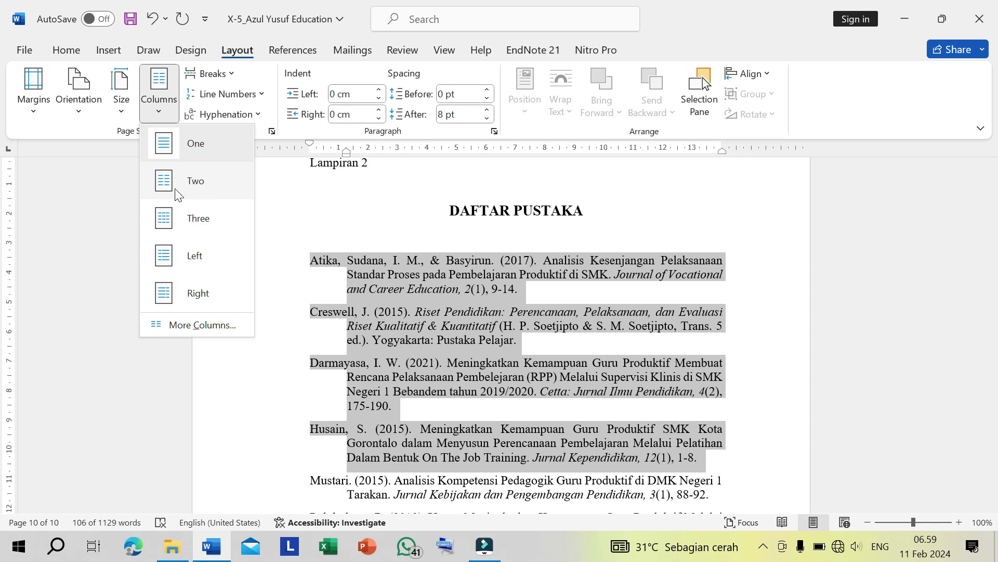
pyautogui.click(193, 188)
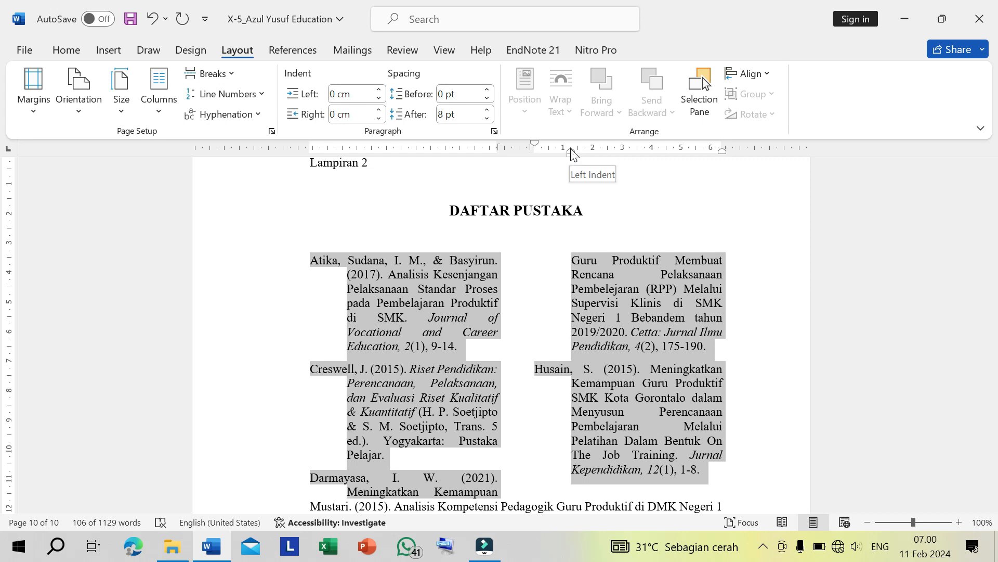
# - Remove the hanging indent from the two-column entries and narrow the gap between the columns to about 0.5 cm
pyautogui.moveTo(570, 149); pyautogui.dragTo(535, 150)
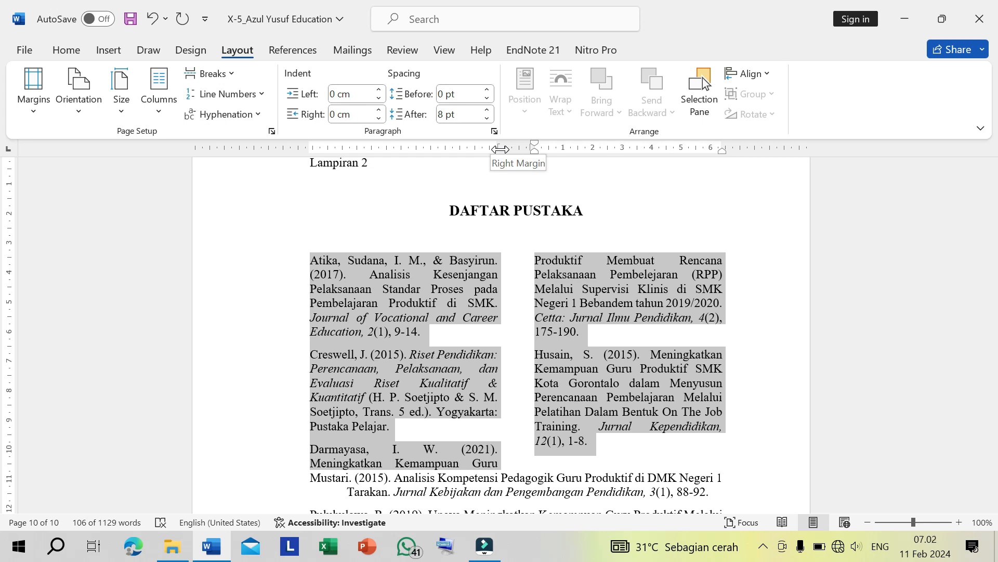
pyautogui.moveTo(501, 150); pyautogui.dragTo(508, 148)
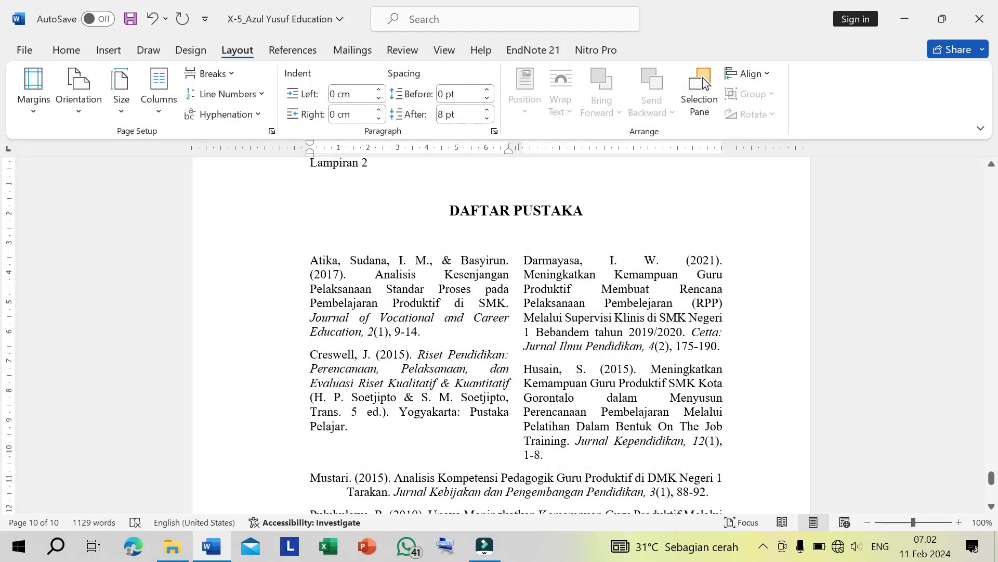
# - Number the four two-column bibliography entries [1], [2], [3] and [4] in front of the author names
pyautogui.click(308, 259)
pyautogui.write('[')
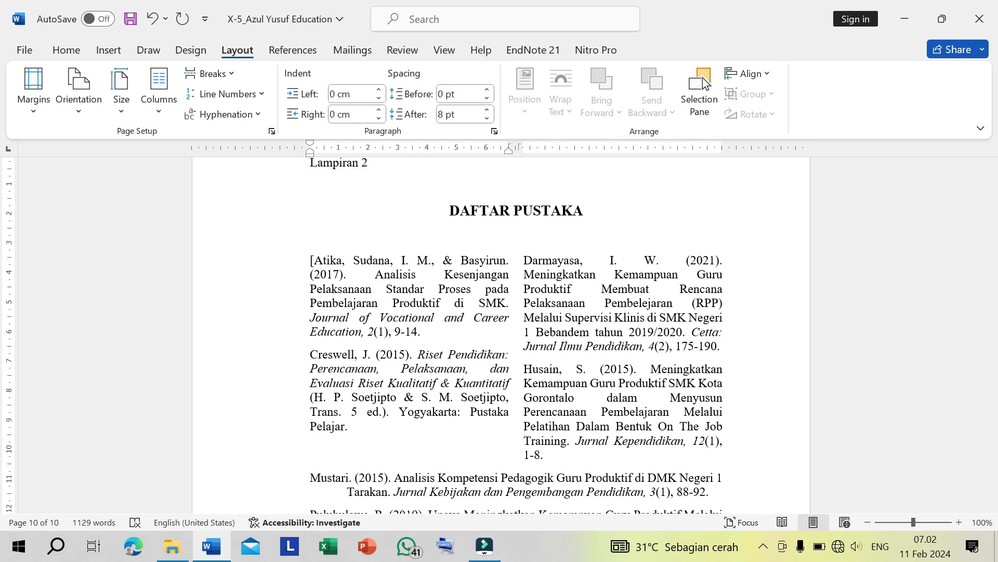
pyautogui.write('1]')
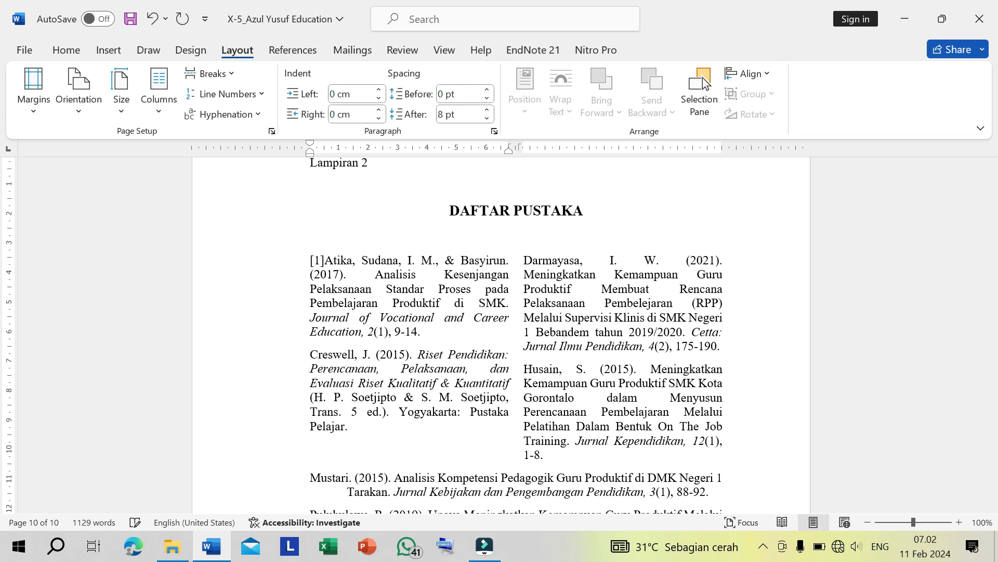
pyautogui.click(310, 355)
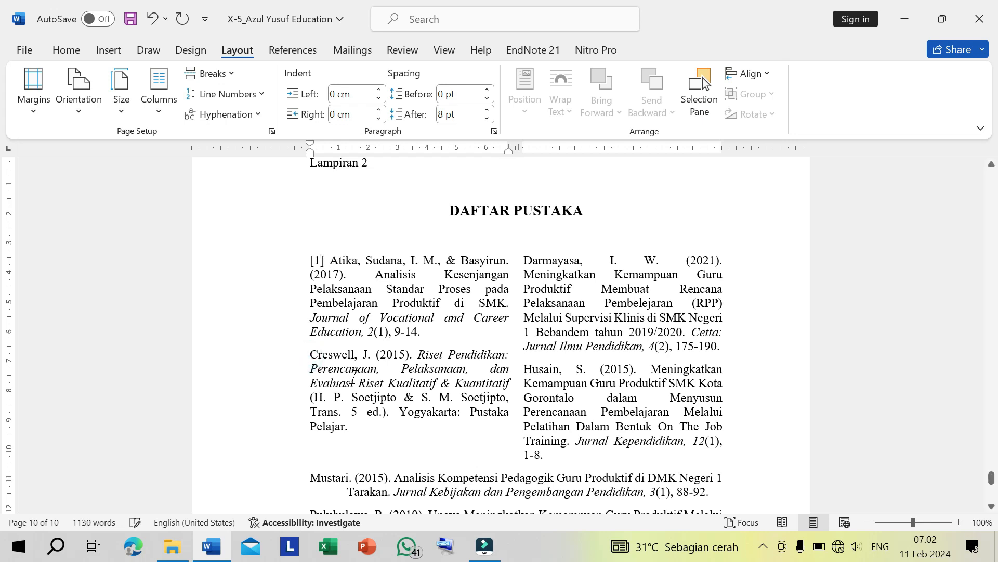
pyautogui.write('[2]')
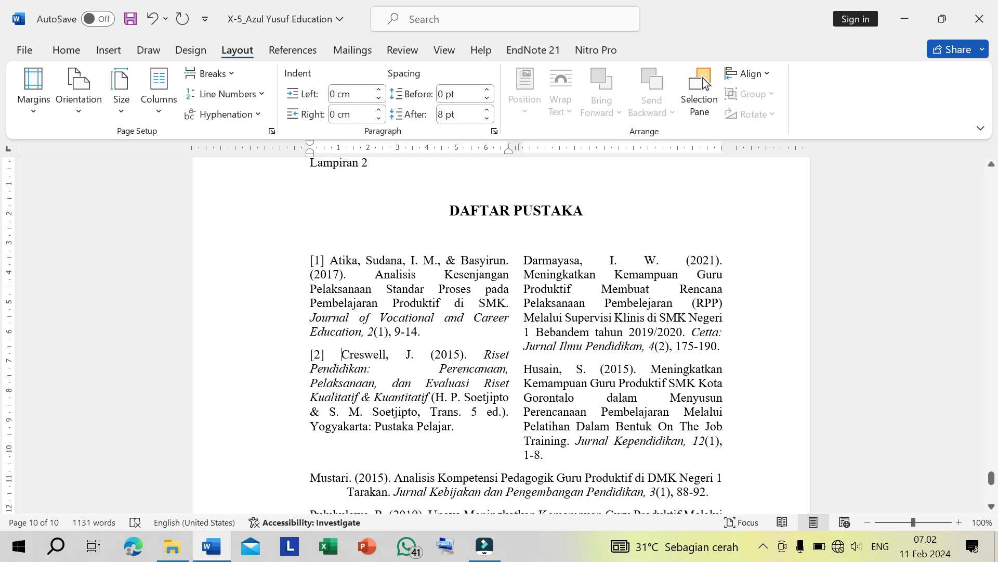
pyautogui.click(524, 259)
pyautogui.write('[3')
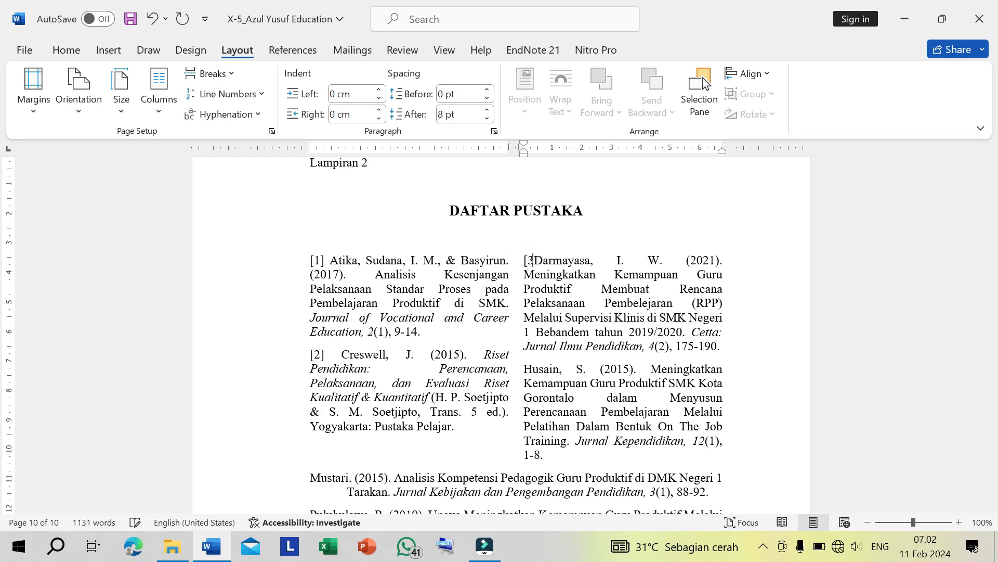
pyautogui.write(']')
pyautogui.click(521, 368)
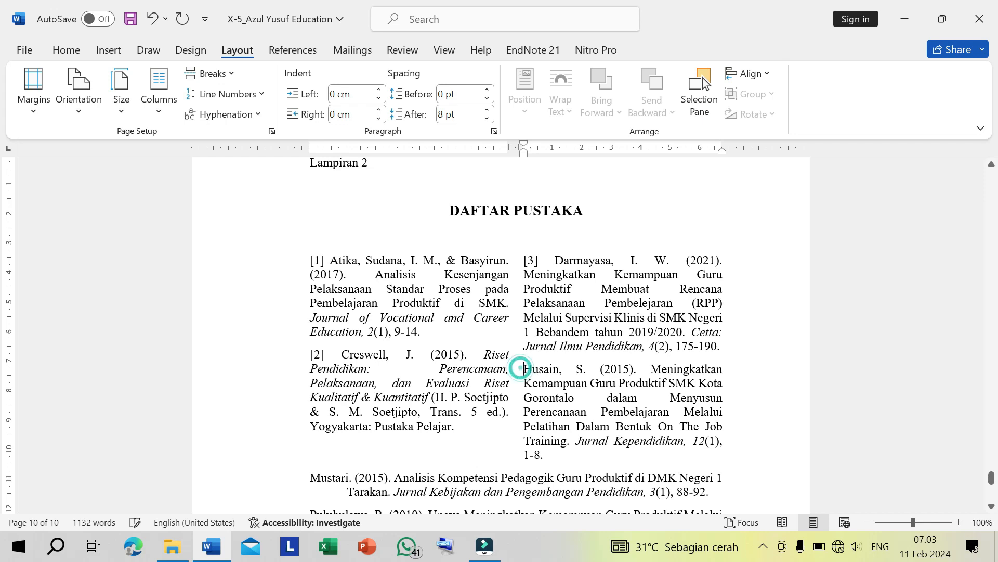
pyautogui.write('[4]')
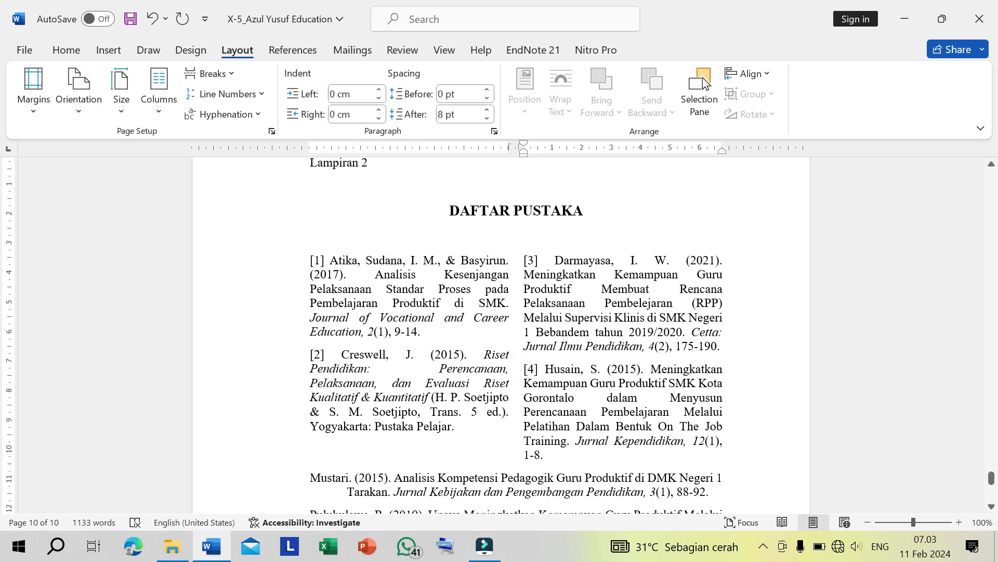
# - Give the four numbered bibliography entries a hanging indent of about 0.75 cm so their text aligns after the bracketed numbers
pyautogui.click(352, 260)
pyautogui.moveTo(331, 260); pyautogui.dragTo(543, 455)
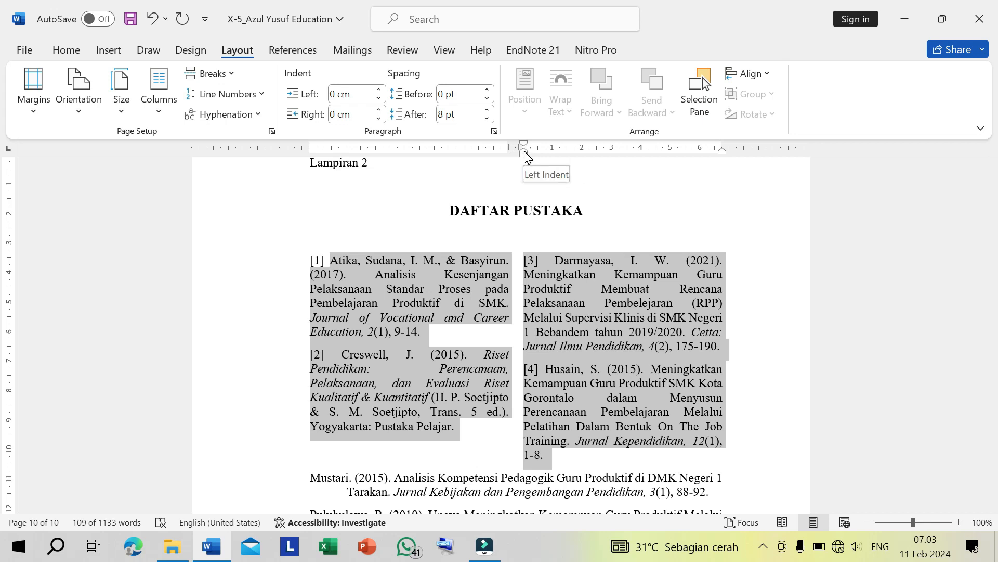
pyautogui.moveTo(525, 151); pyautogui.dragTo(523, 150)
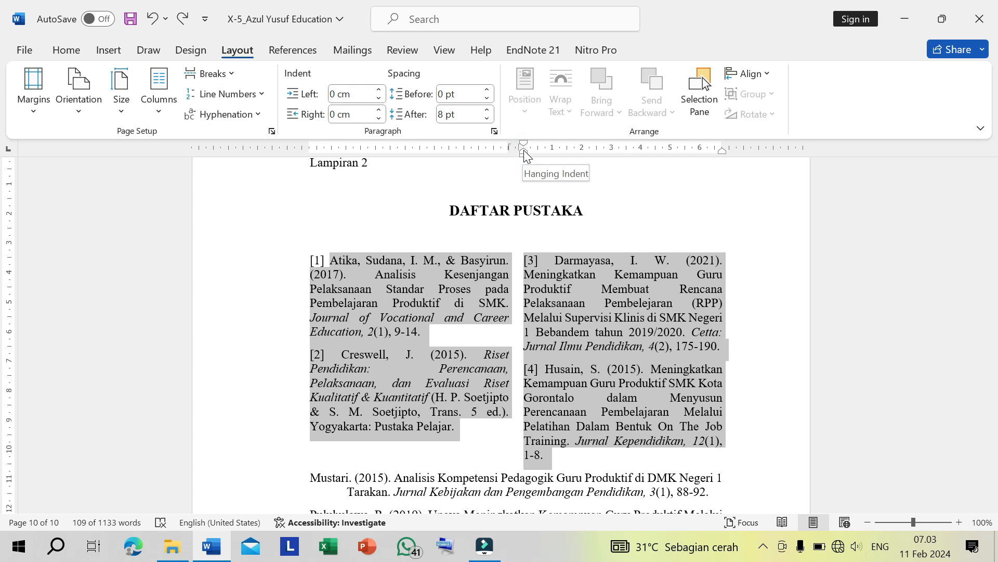
pyautogui.moveTo(524, 152); pyautogui.dragTo(546, 154)
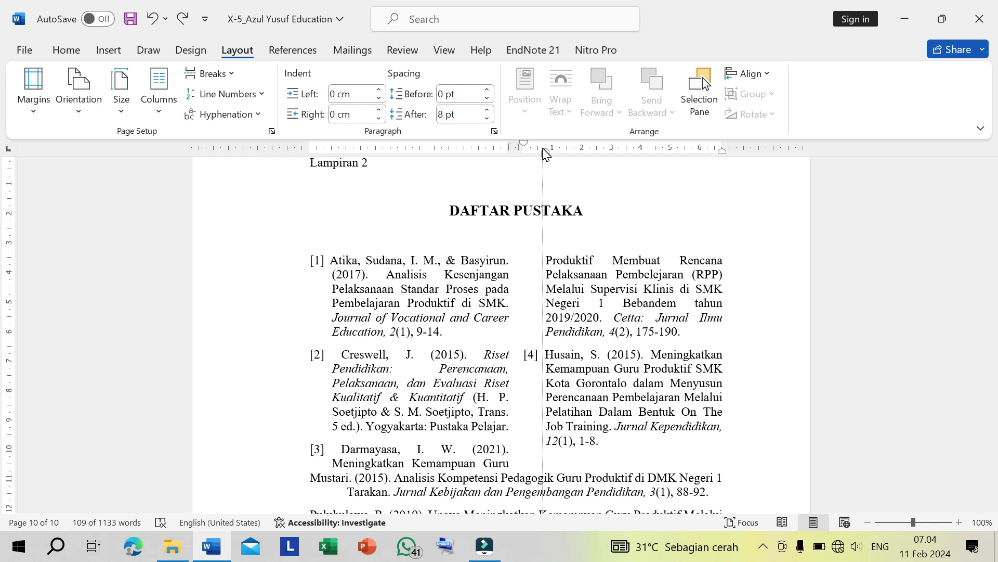
pyautogui.moveTo(545, 154); pyautogui.dragTo(546, 153)
pyautogui.click(405, 425)
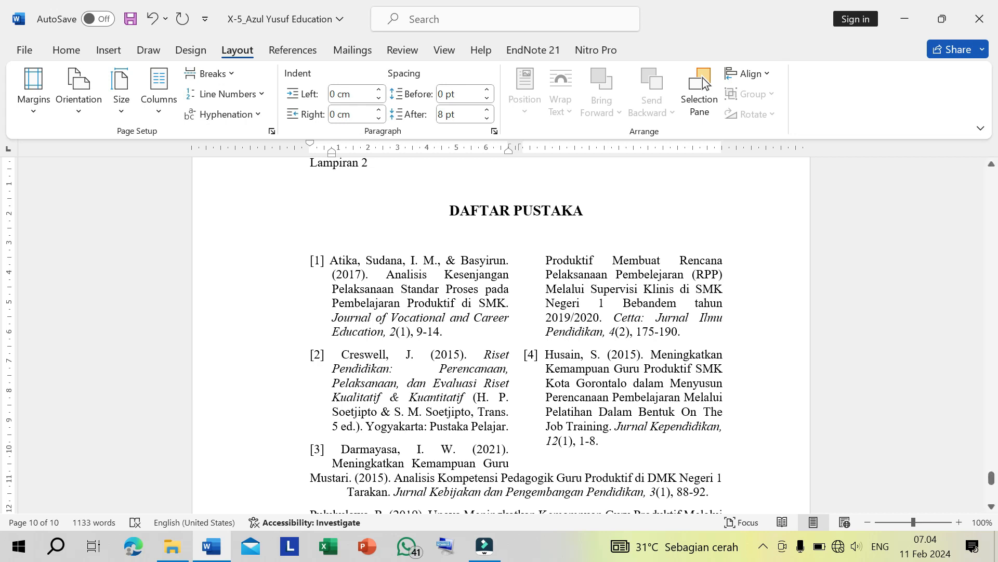
# - Insert a blank line between the two-column entries and the first single-column entry below them
pyautogui.click(310, 477)
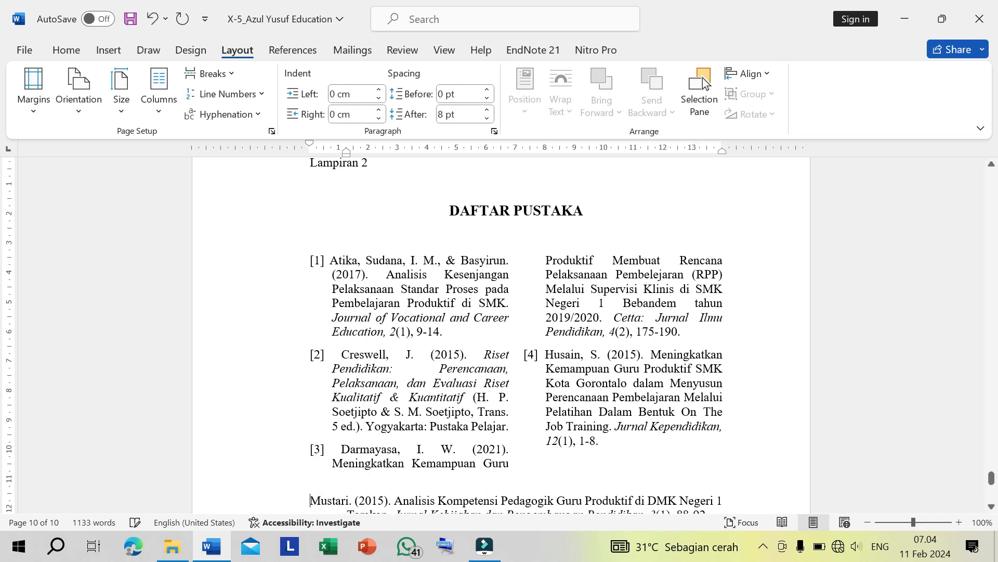
pyautogui.scroll(-3, 703, 77)
pyautogui.scroll(-3, 703, 77)
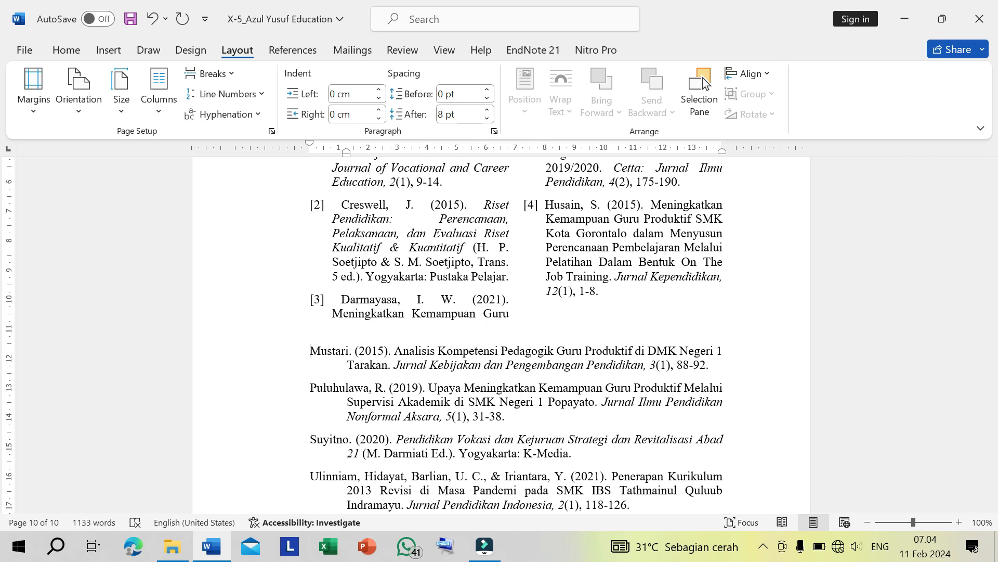
pyautogui.scroll(-6, 703, 77)
# - Look back through the pages before the bibliography, up to Tabel 1.1 in the "Hasil Penelitian" section
pyautogui.scroll(7, 703, 77)
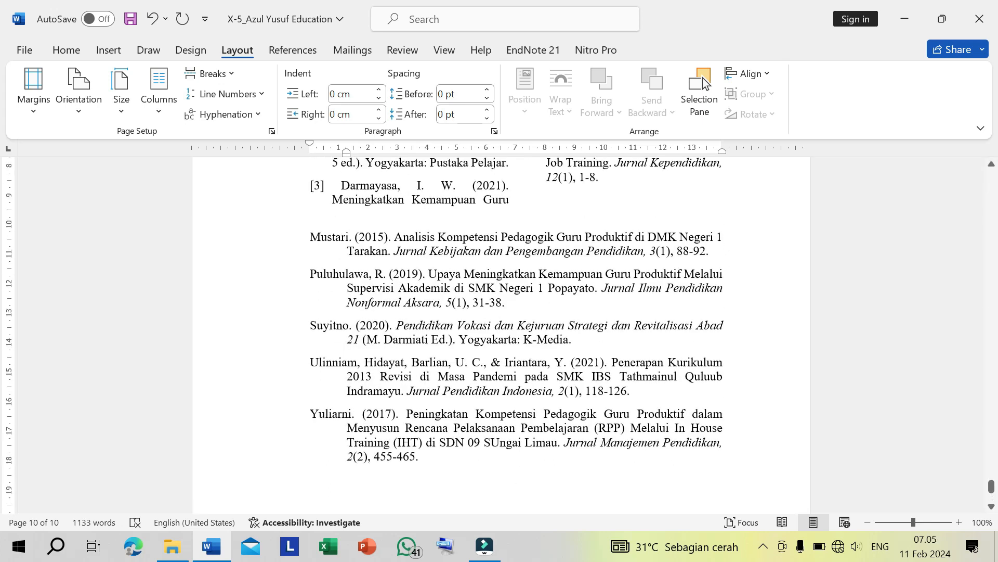
pyautogui.scroll(15, 526, 395)
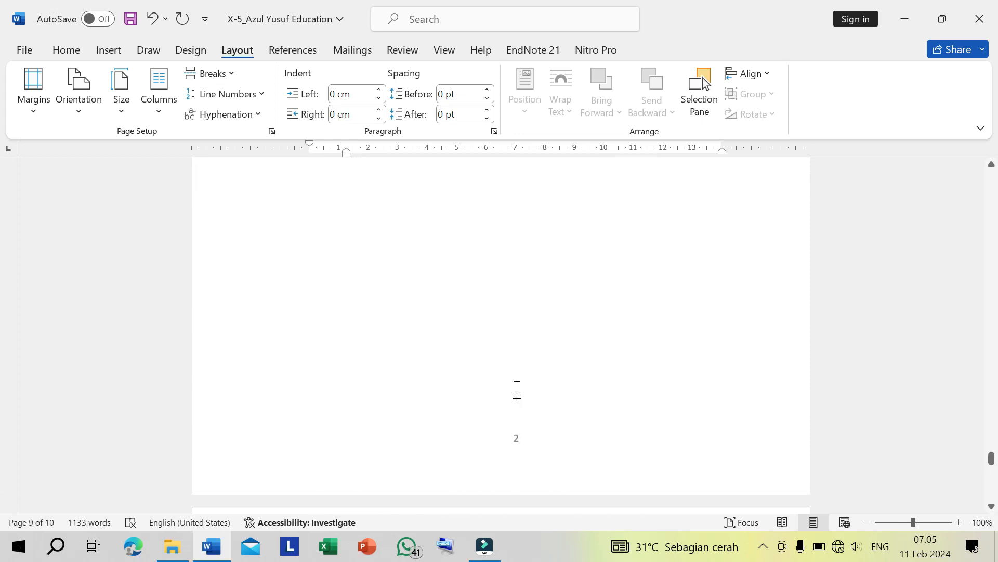
pyautogui.scroll(12, 525, 395)
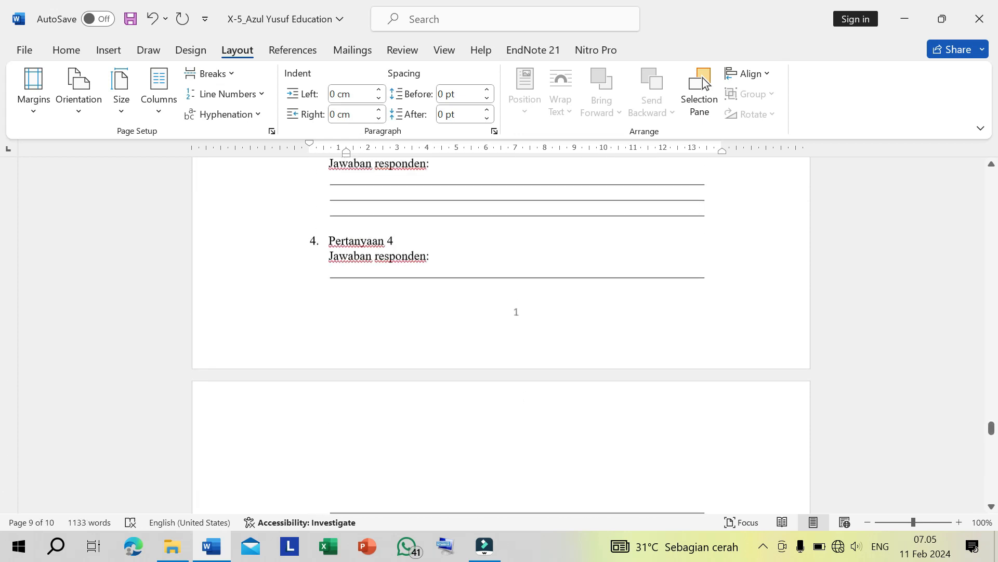
pyautogui.scroll(12, 526, 393)
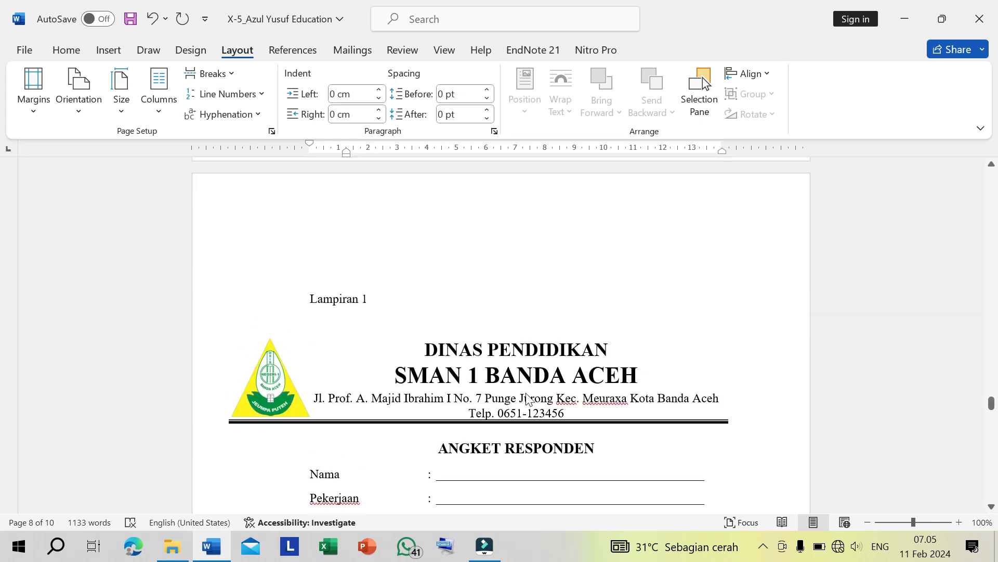
pyautogui.scroll(5, 526, 393)
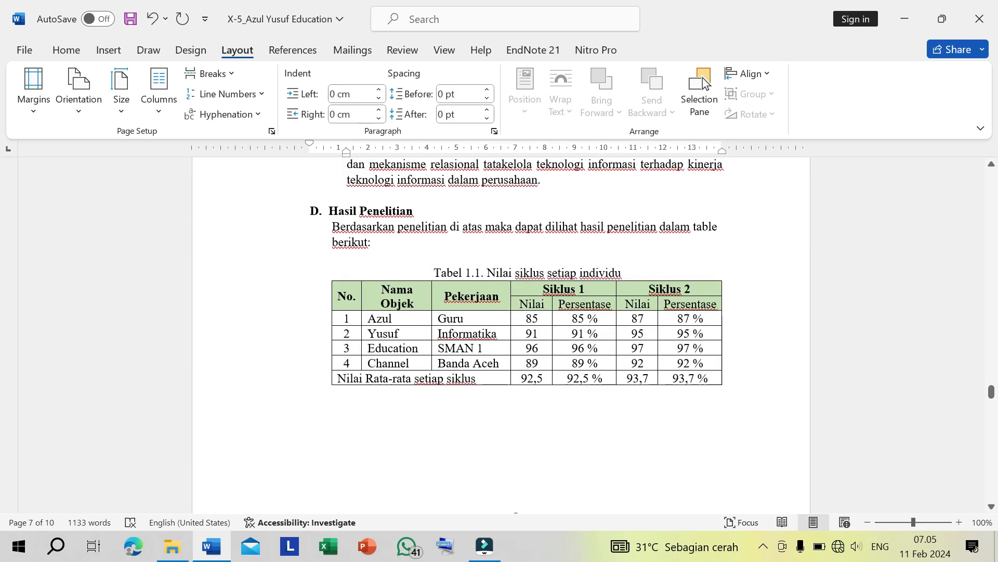
pyautogui.scroll(-5, 528, 399)
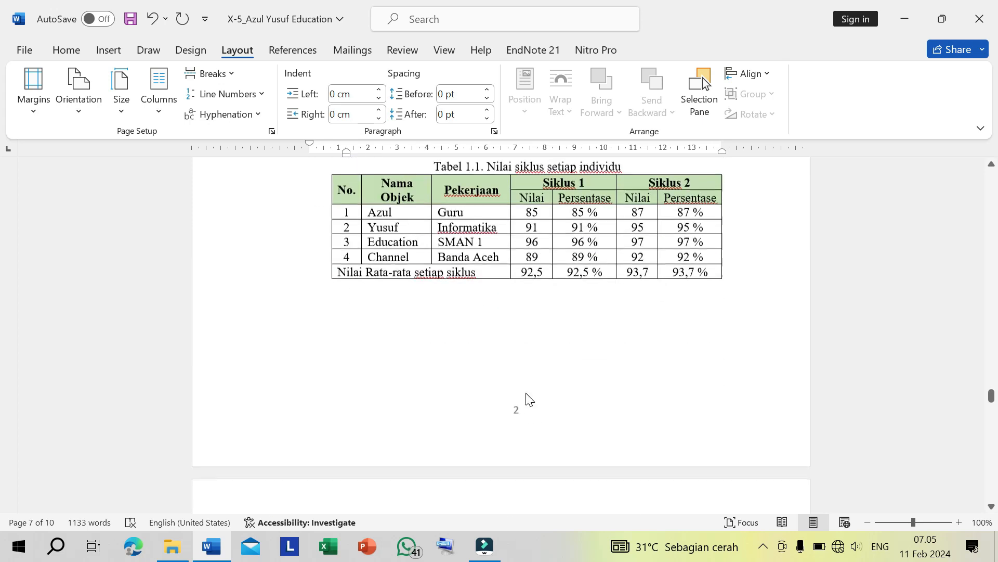
pyautogui.scroll(1, 529, 399)
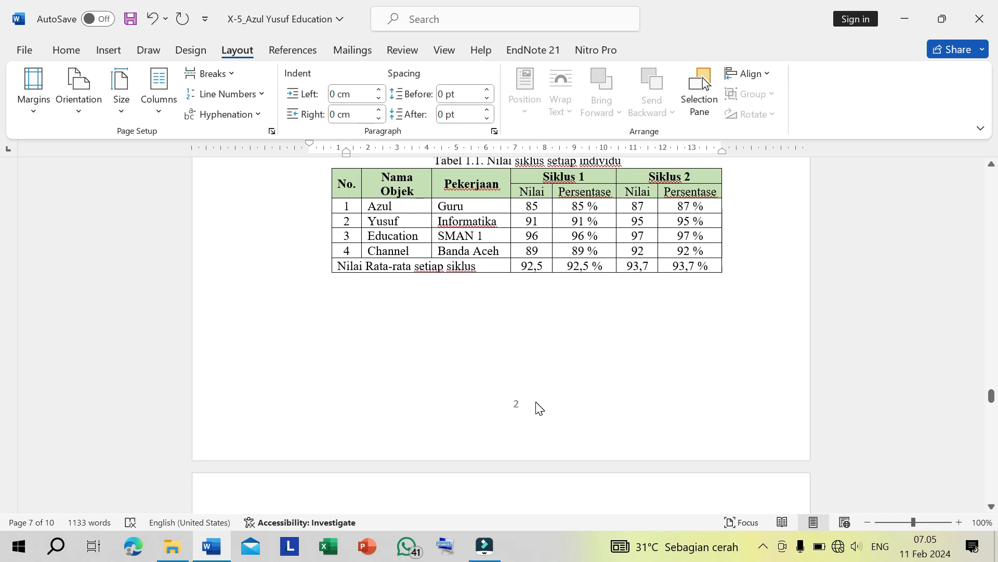
pyautogui.scroll(2, 538, 380)
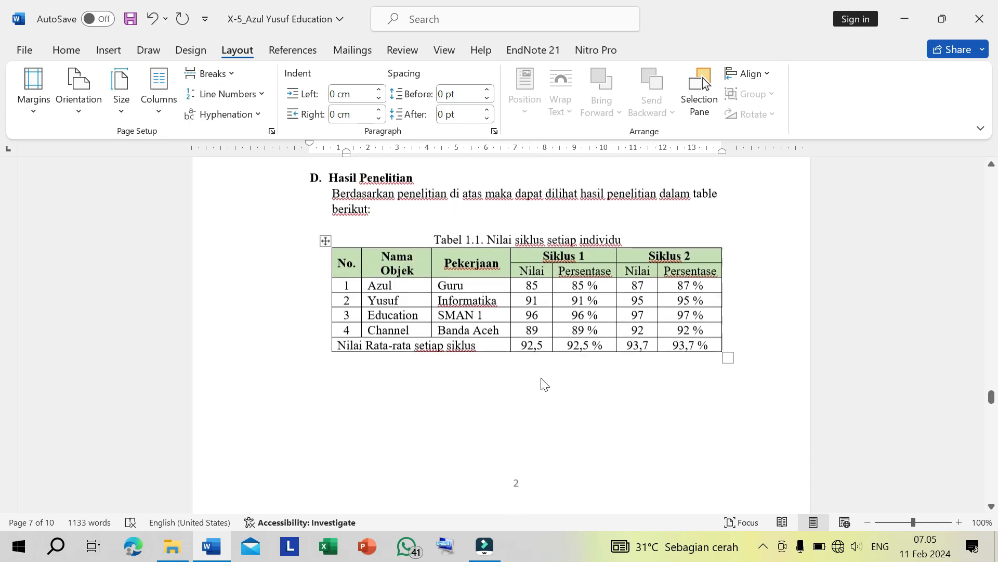
# - Compare the footer page numbers of the "Hasil Penelitian" page and the "Lampiran 1" questionnaire page that follows it
pyautogui.scroll(-3, 544, 385)
pyautogui.scroll(6, 543, 384)
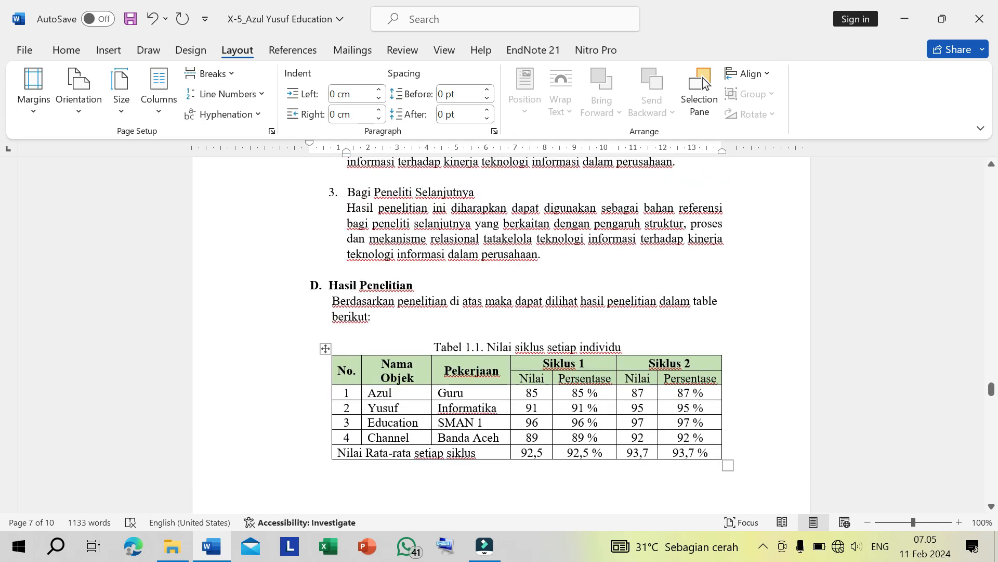
pyautogui.scroll(-20, 501, 333)
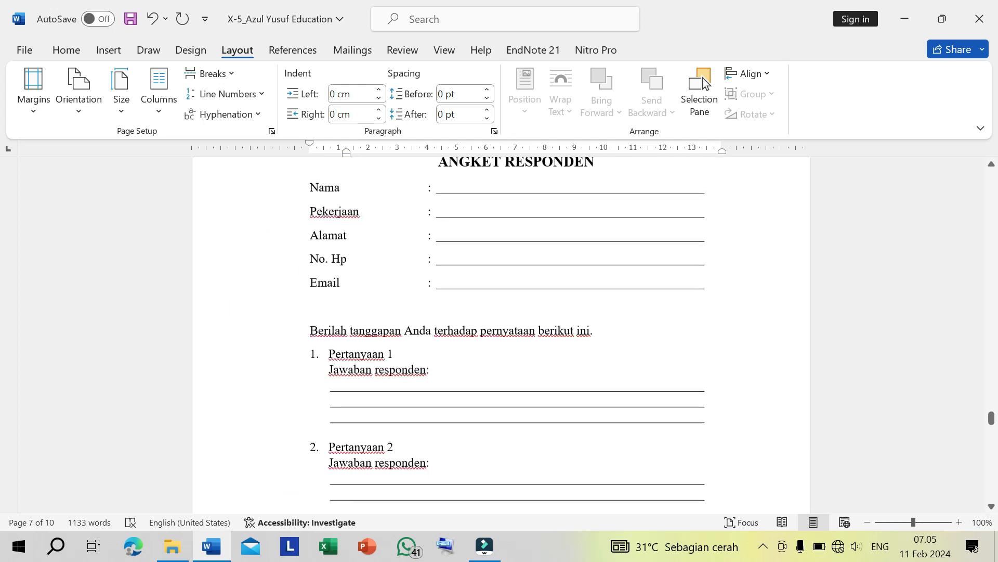
pyautogui.scroll(-10, 540, 385)
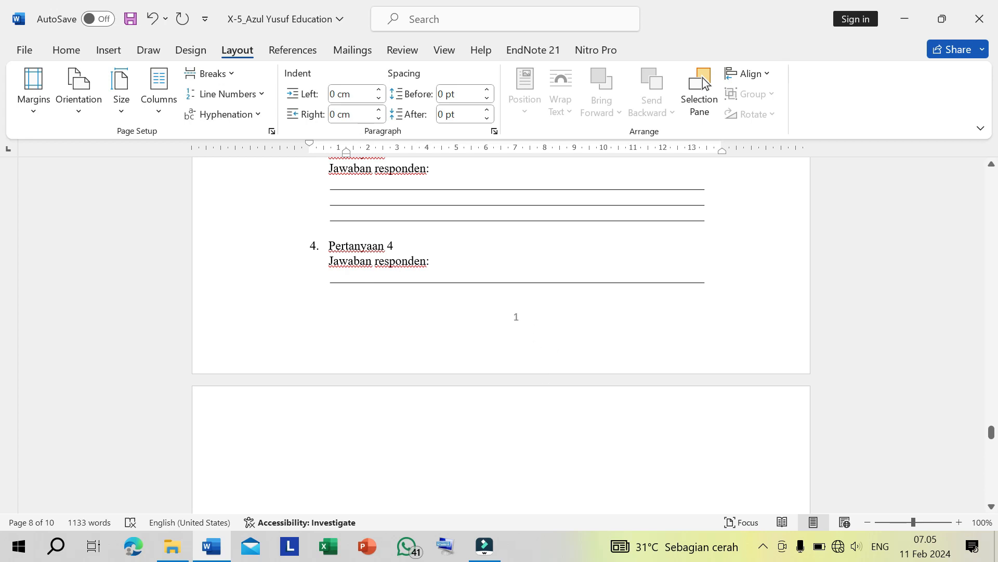
pyautogui.scroll(20, 535, 347)
pyautogui.scroll(10, 535, 412)
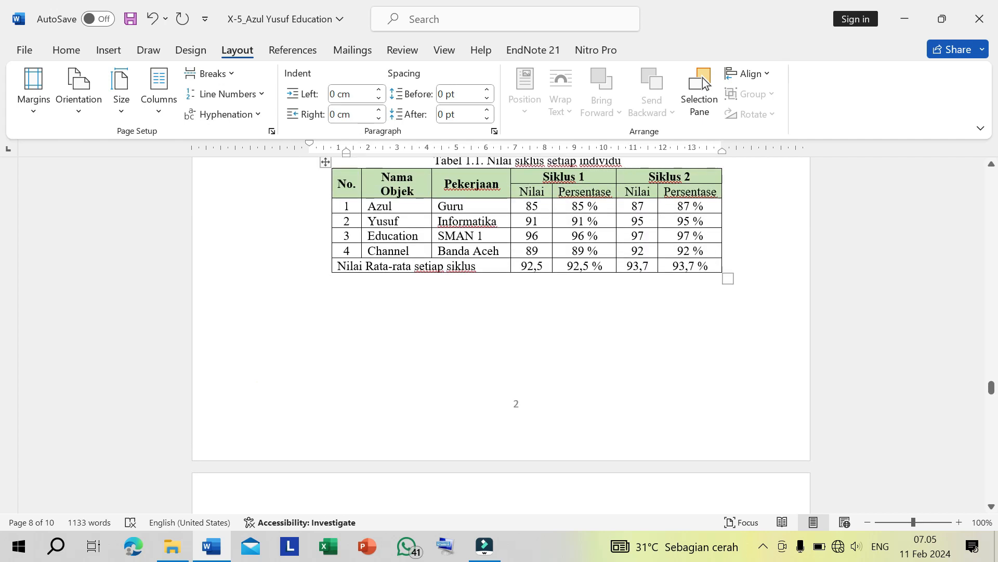
pyautogui.scroll(-4, 535, 411)
pyautogui.scroll(-1, 531, 411)
pyautogui.scroll(-1, 531, 411)
pyautogui.scroll(-18, 531, 411)
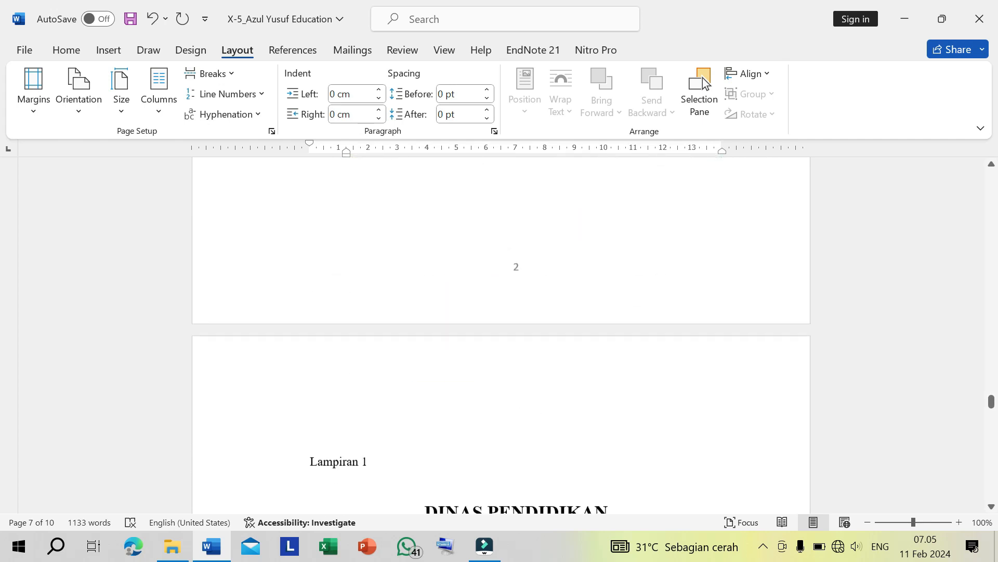
pyautogui.scroll(-12, 531, 410)
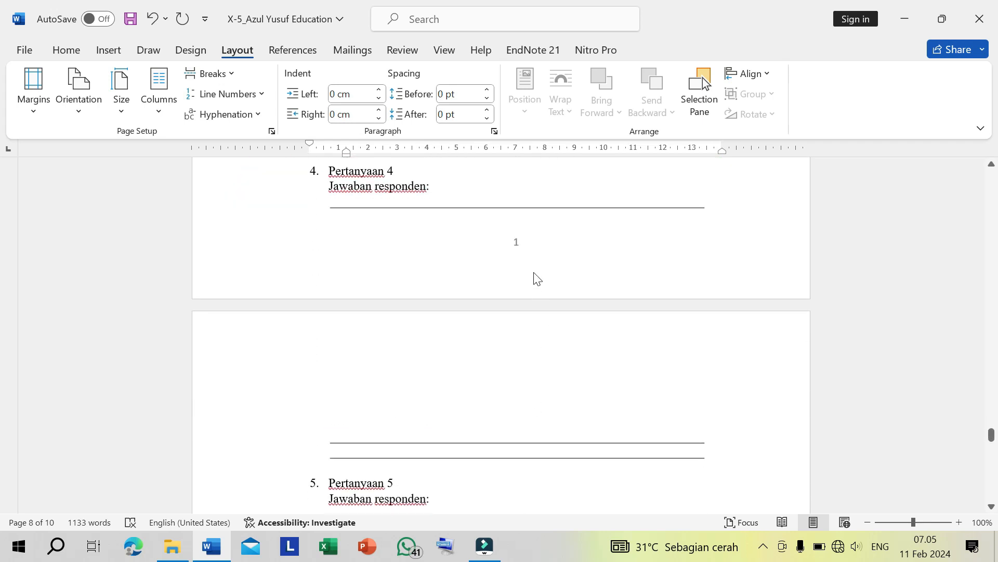
# - Set the page numbering of the questionnaire section (Section 7) to the 1, 2, 3 format, starting at 3
pyautogui.doubleClick(523, 243)
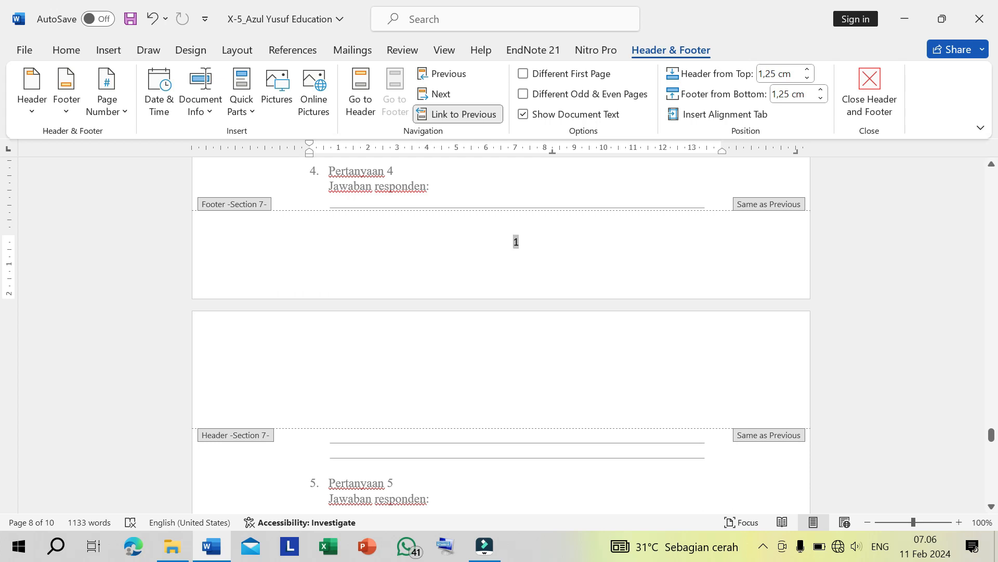
pyautogui.click(519, 241)
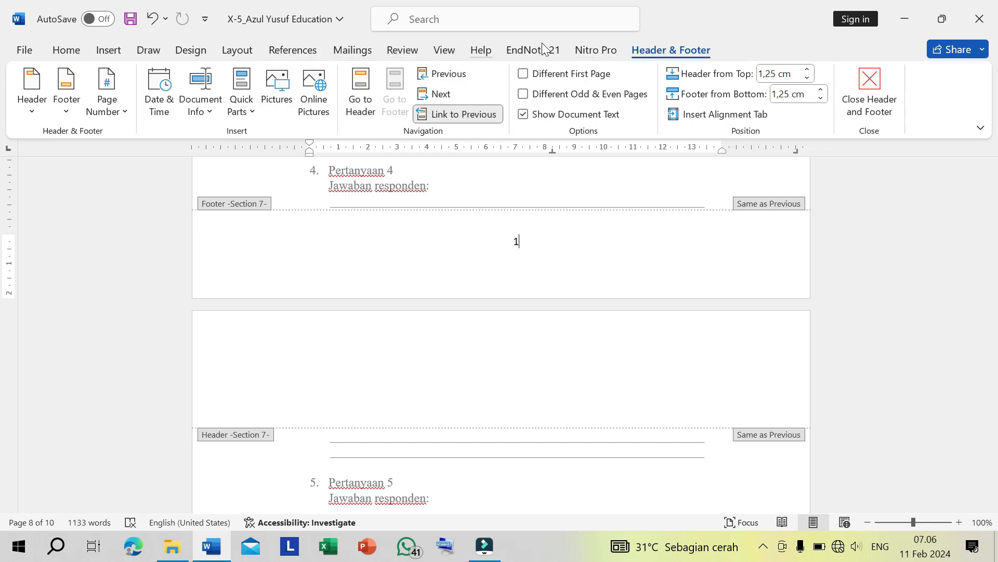
pyautogui.click(116, 106)
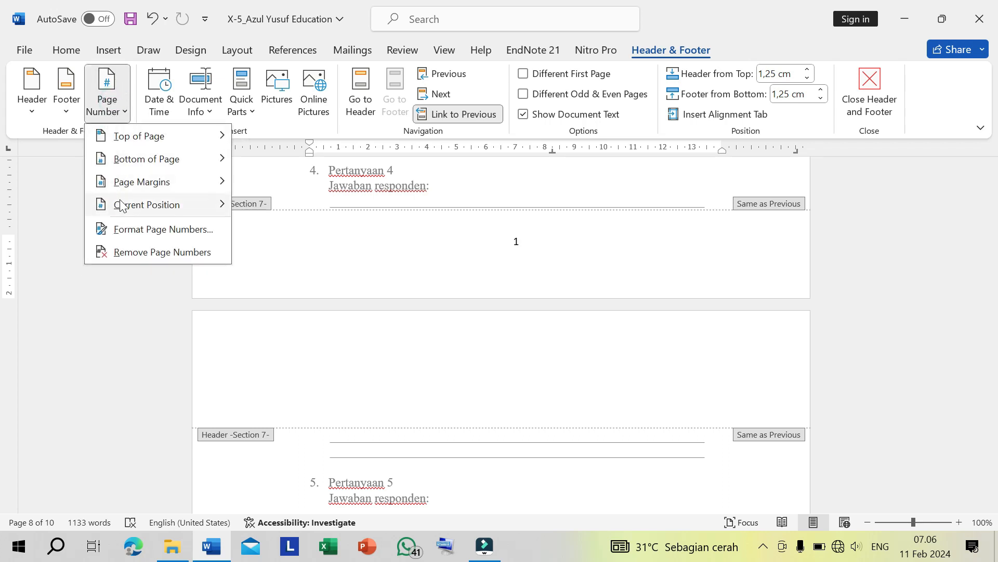
pyautogui.click(125, 232)
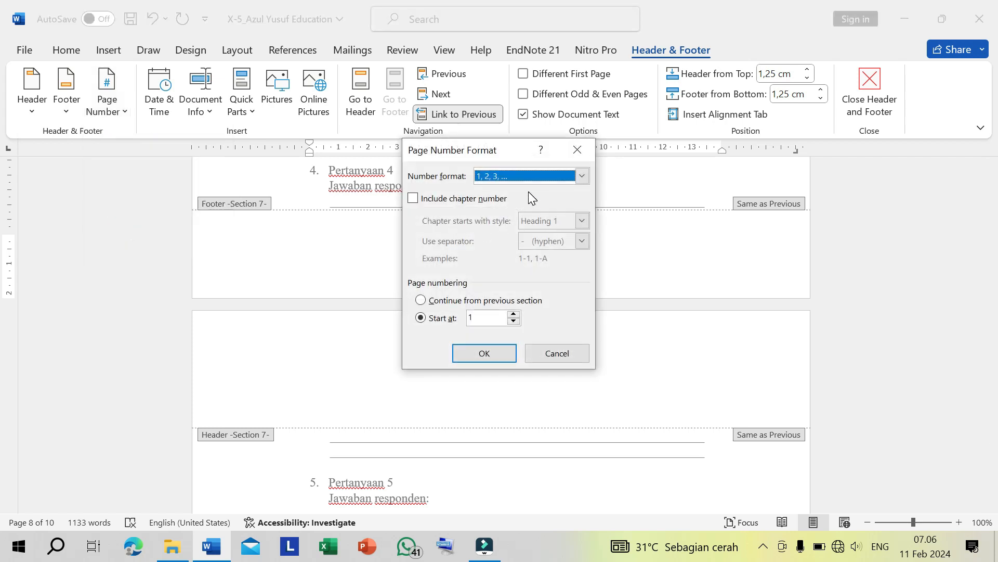
pyautogui.click(582, 176)
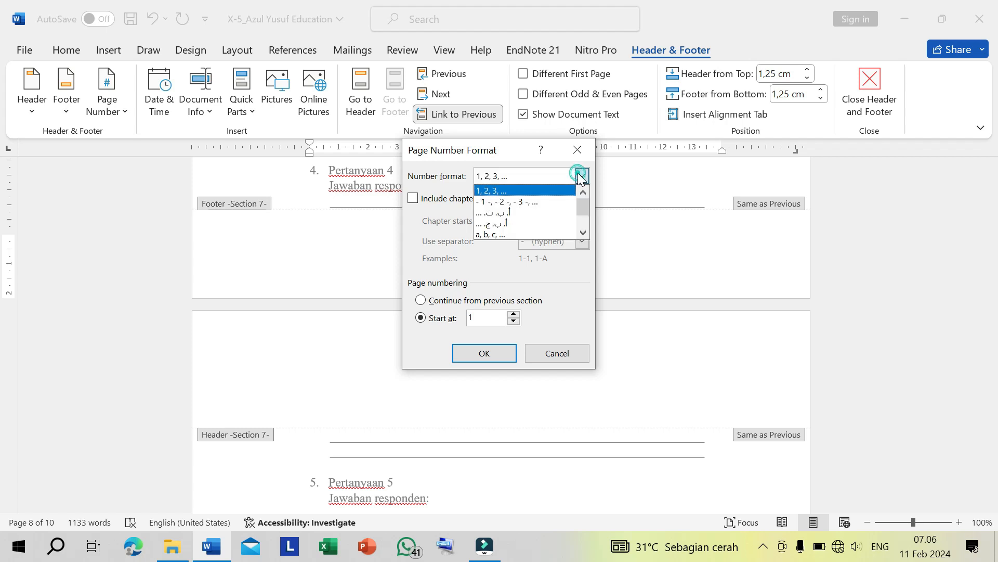
pyautogui.click(525, 190)
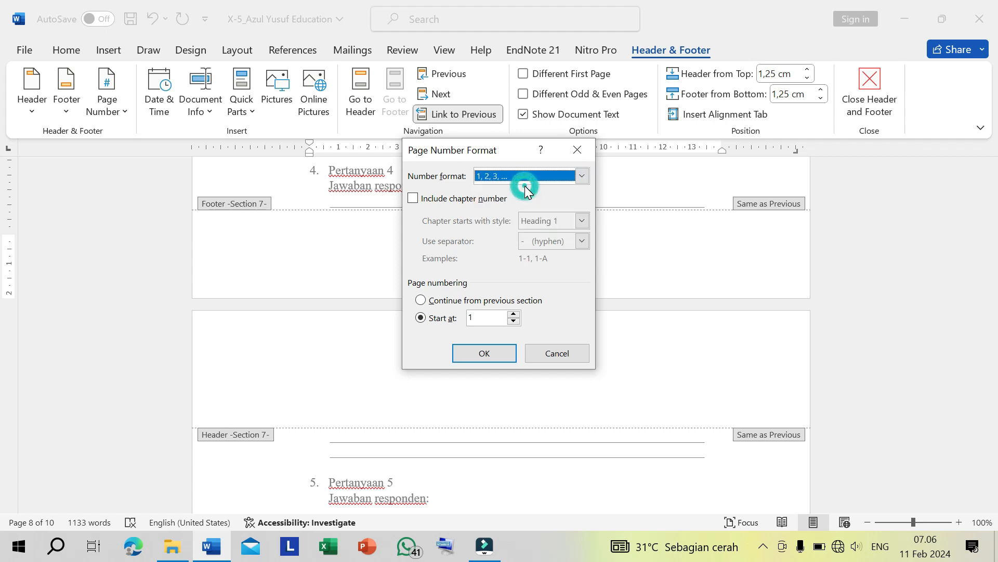
pyautogui.click(513, 313)
pyautogui.click(513, 312)
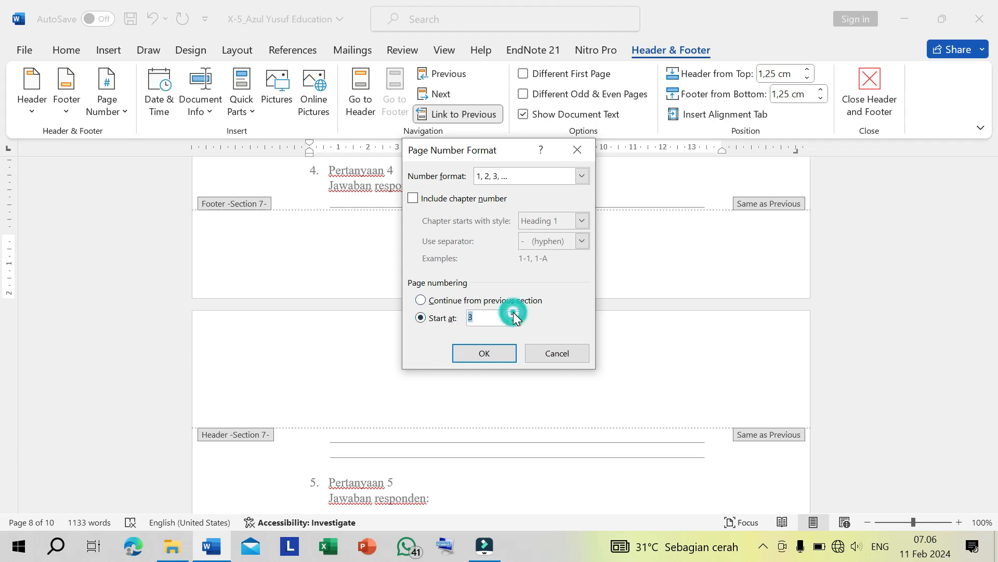
pyautogui.click(482, 321)
pyautogui.click(484, 354)
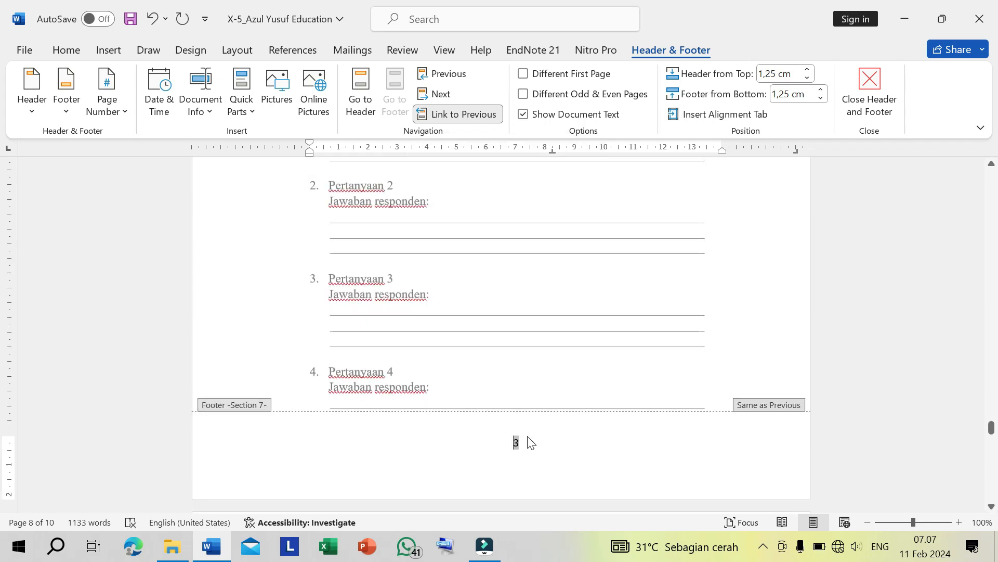
# - Check the footer page numbers from the questionnaire to the last bibliography page, and exit footer editing
pyautogui.click(525, 441)
pyautogui.scroll(-15, 525, 446)
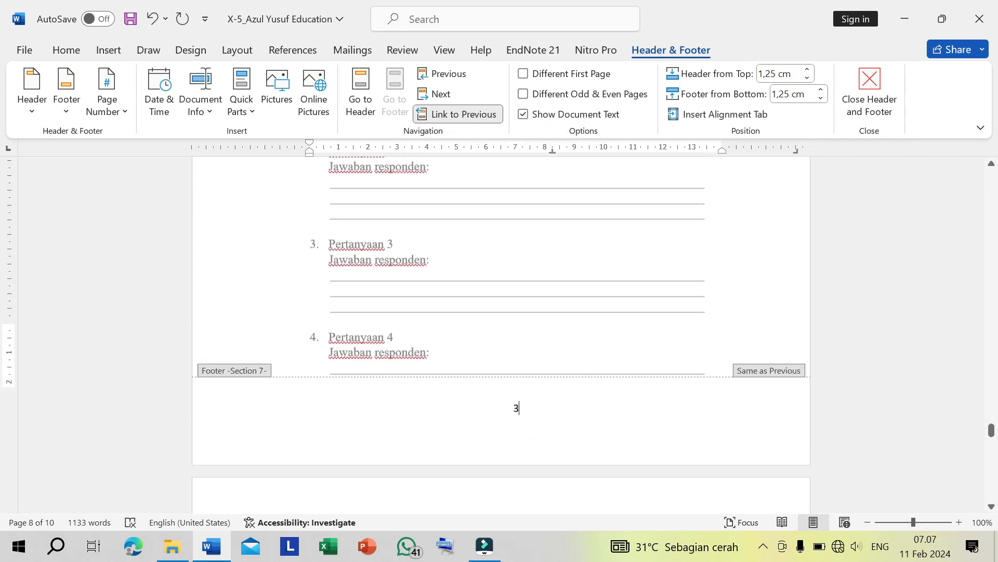
pyautogui.scroll(-10, 525, 448)
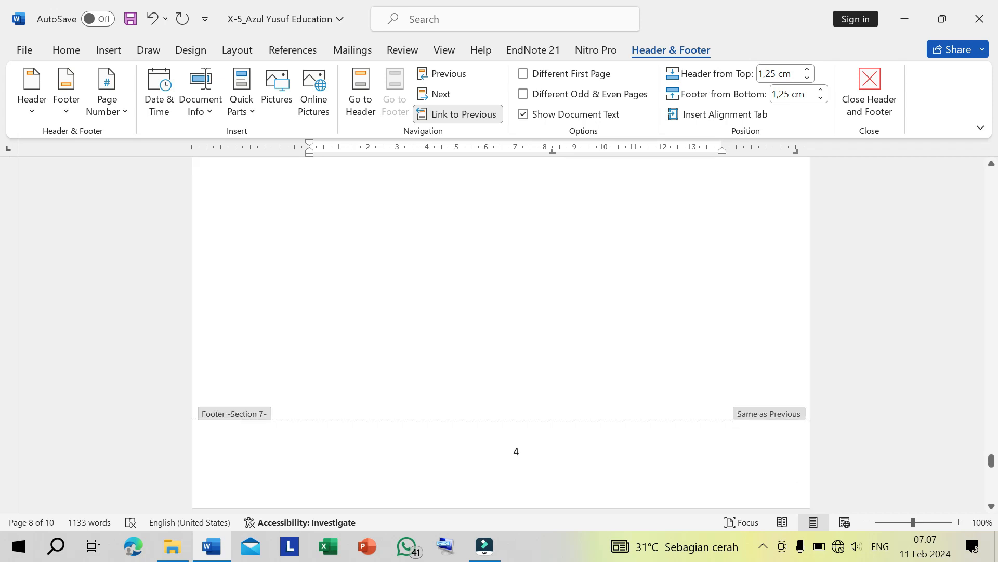
pyautogui.scroll(-10, 525, 448)
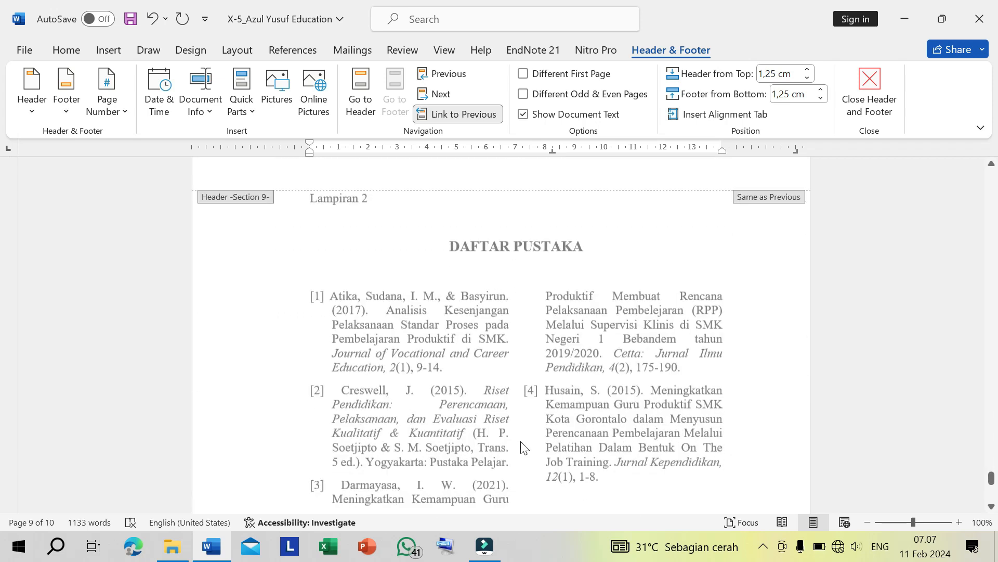
pyautogui.scroll(-3, 520, 441)
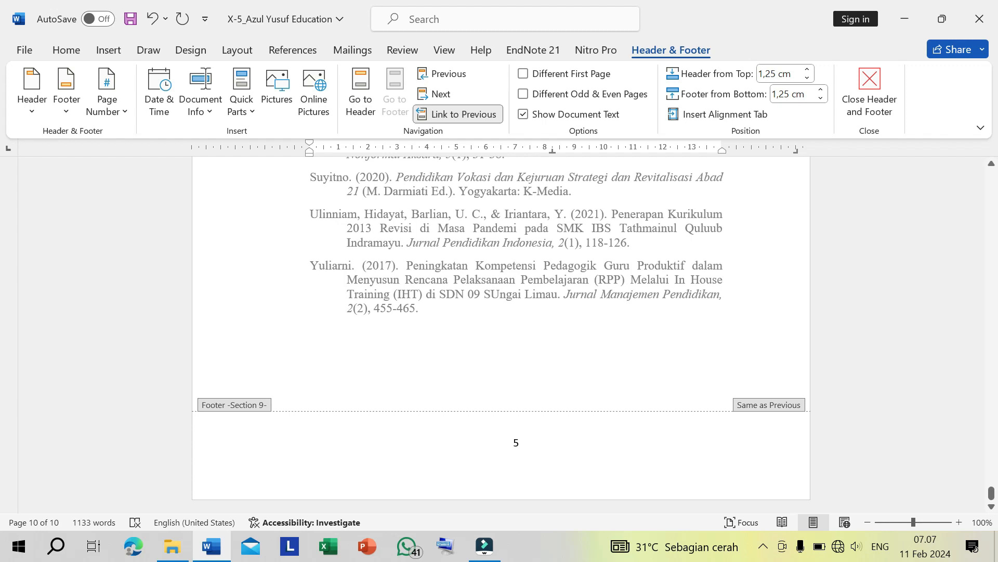
pyautogui.scroll(1, 520, 442)
pyautogui.scroll(-1, 520, 442)
pyautogui.doubleClick(531, 376)
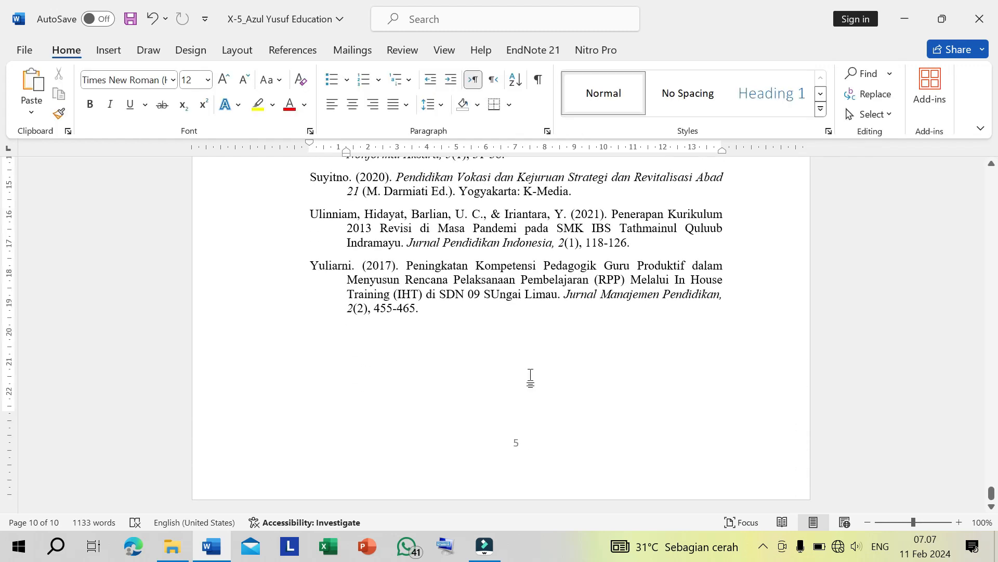
# - Look back over the DAFTAR PUSTAKA page up to its "Lampiran 2" label
pyautogui.scroll(3, 530, 376)
pyautogui.scroll(7, 531, 376)
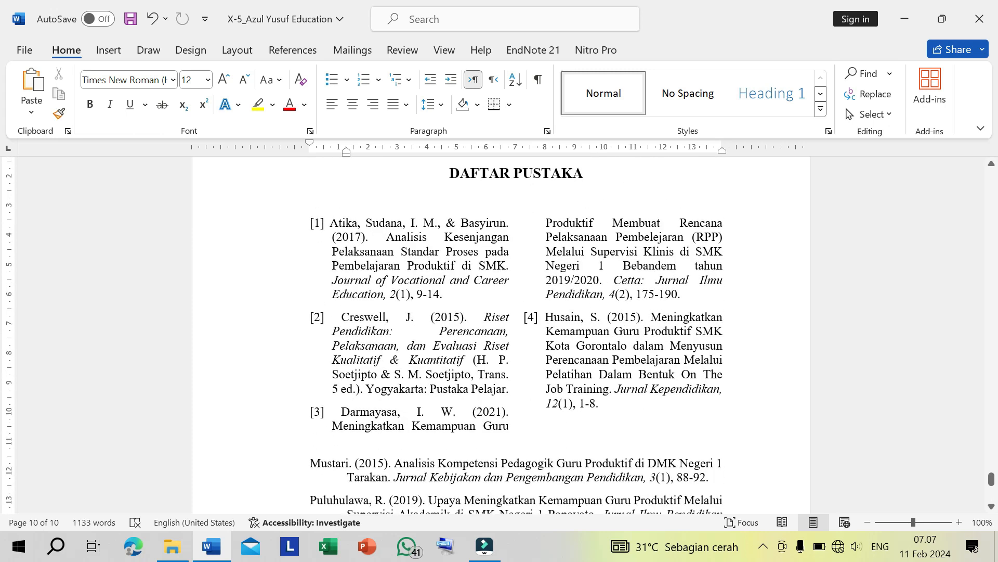
pyautogui.scroll(3, 530, 376)
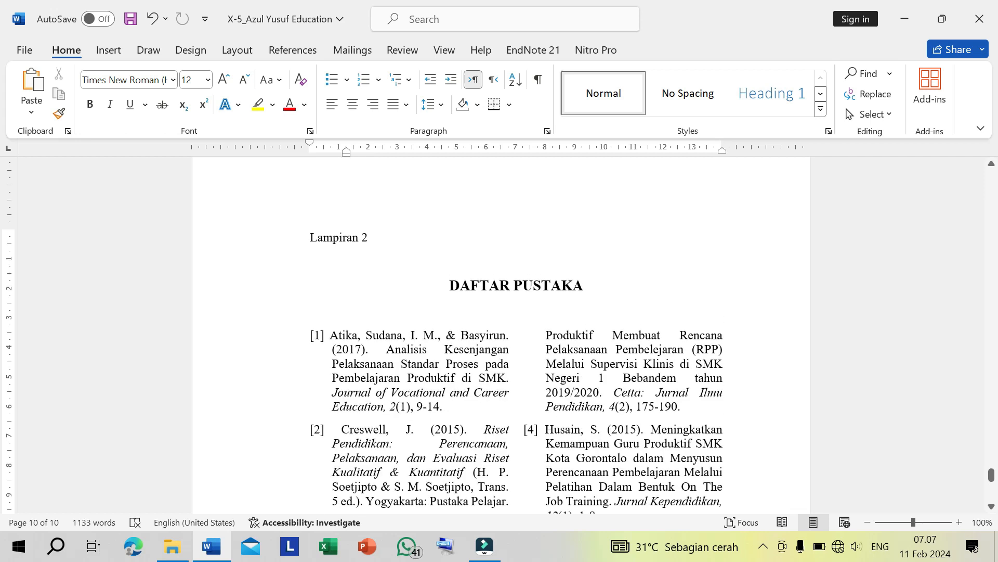
pyautogui.scroll(1, 531, 375)
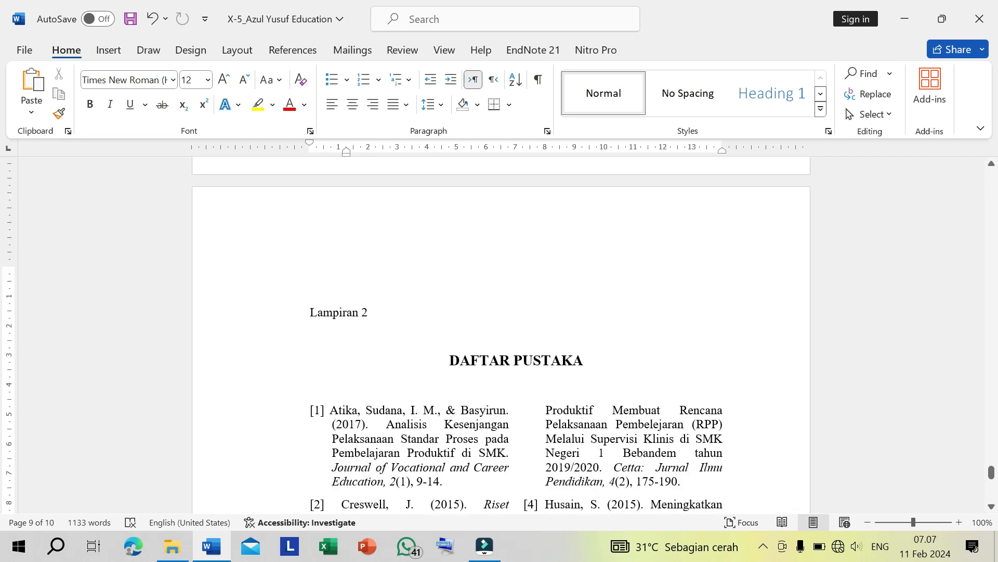
pyautogui.scroll(-1, 530, 375)
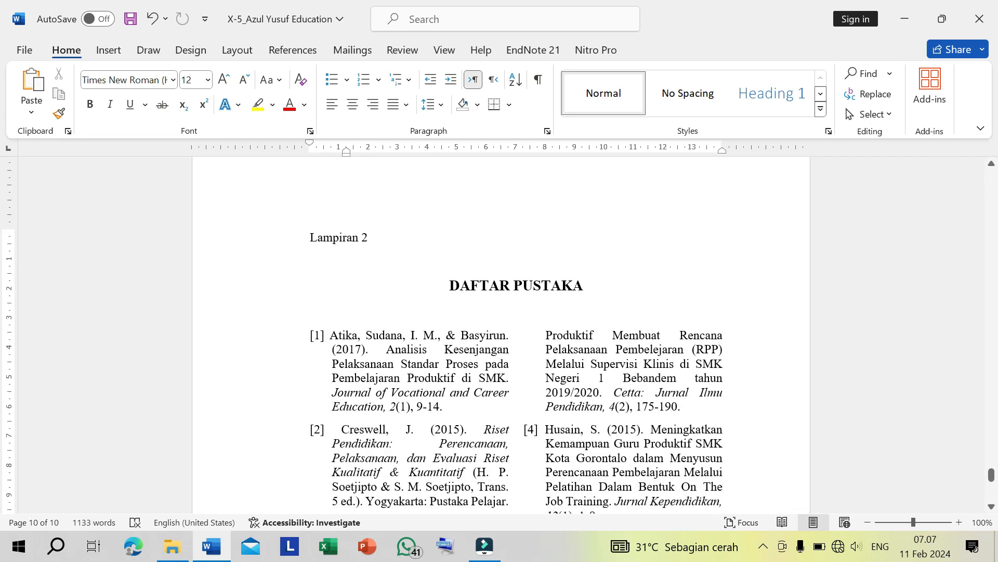